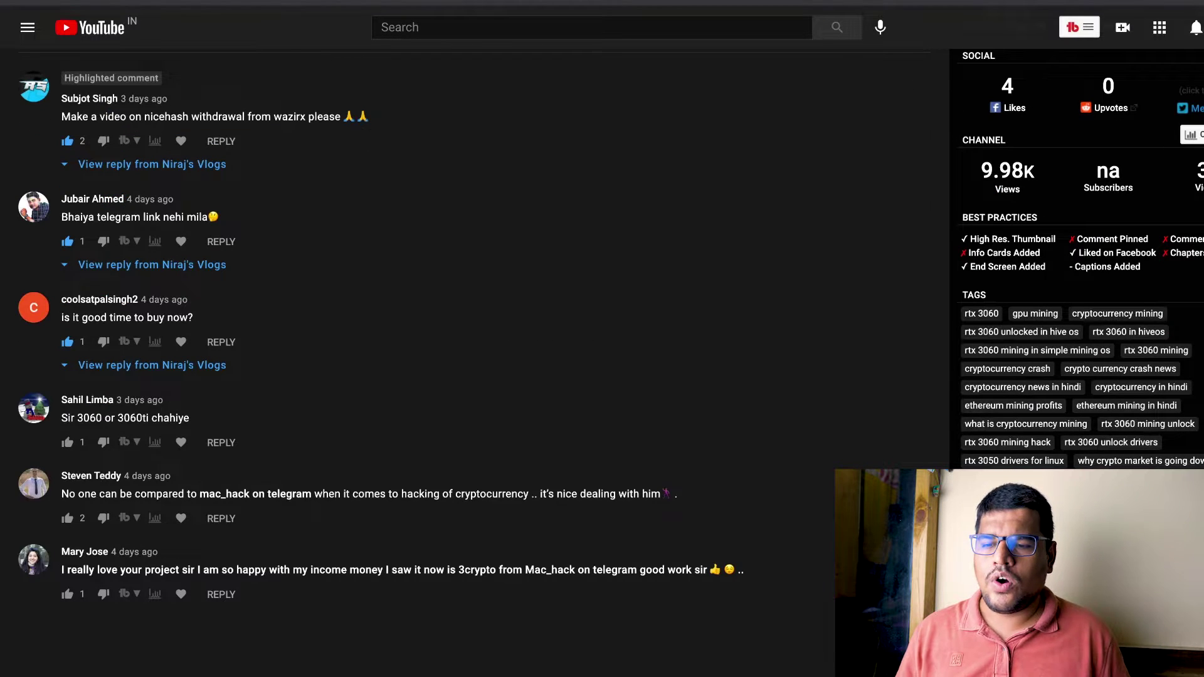
- Read the highlighted comment requesting a video on nicehash withdrawal from wazirx
drag(70, 117, 261, 119)
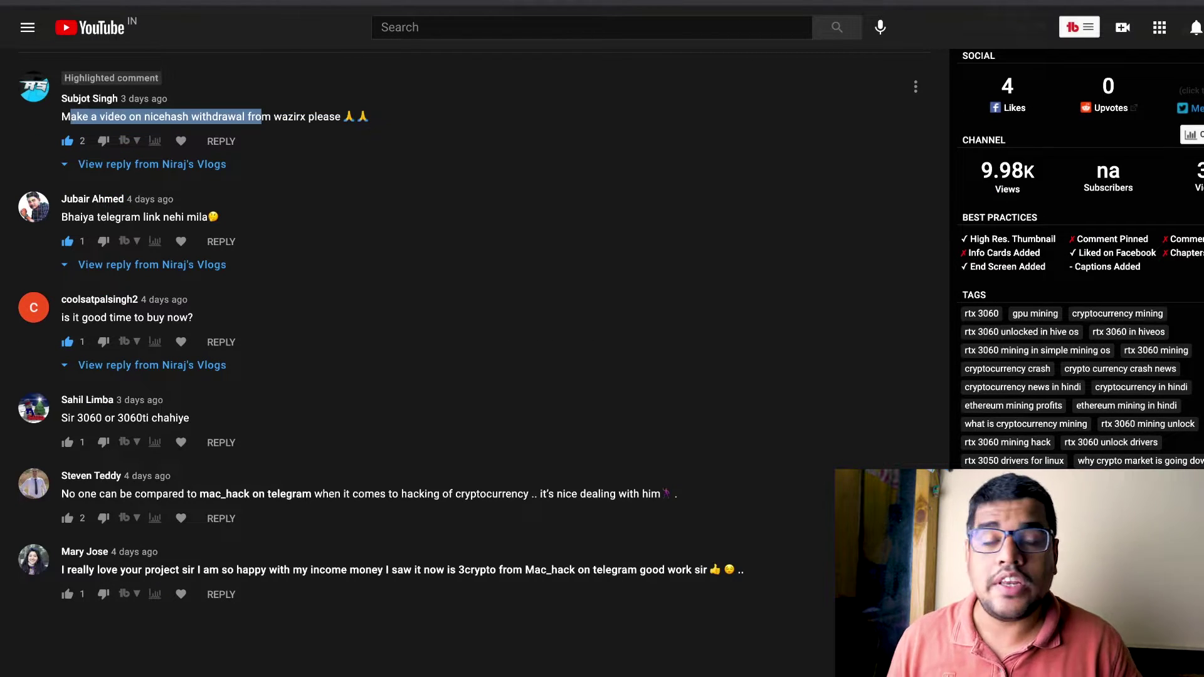
click(262, 119)
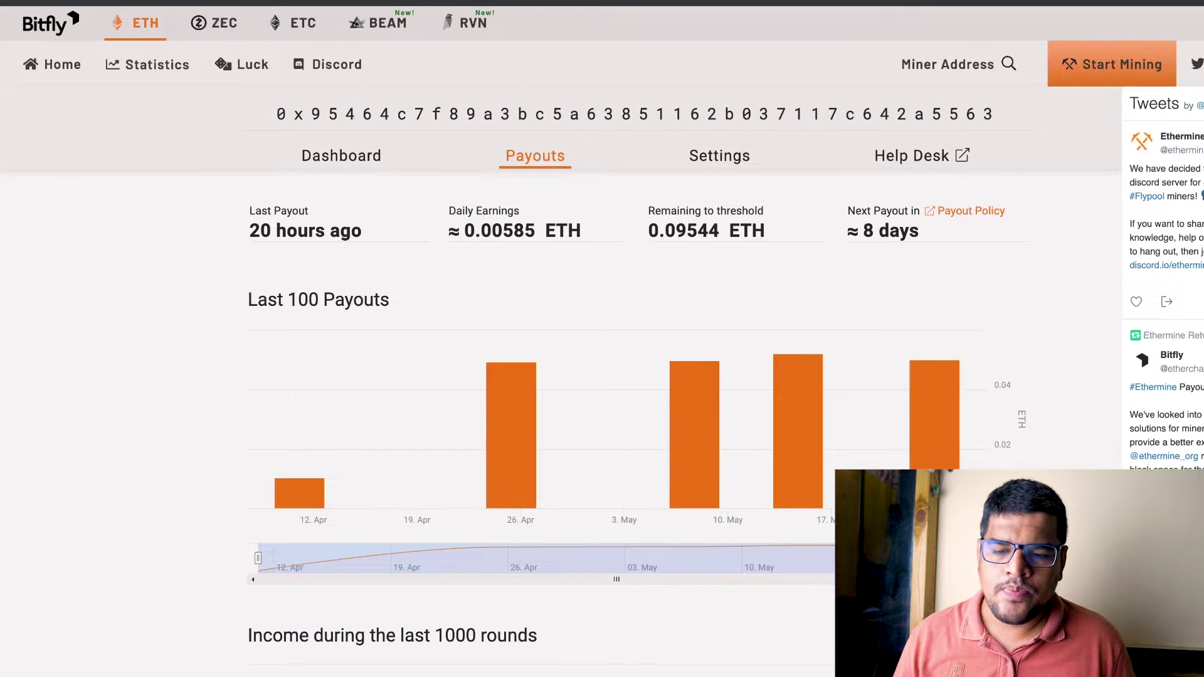
- Open the miner's dashboard in Ethermine and display the unpaid balance and estimated daily earnings in USD
click(341, 156)
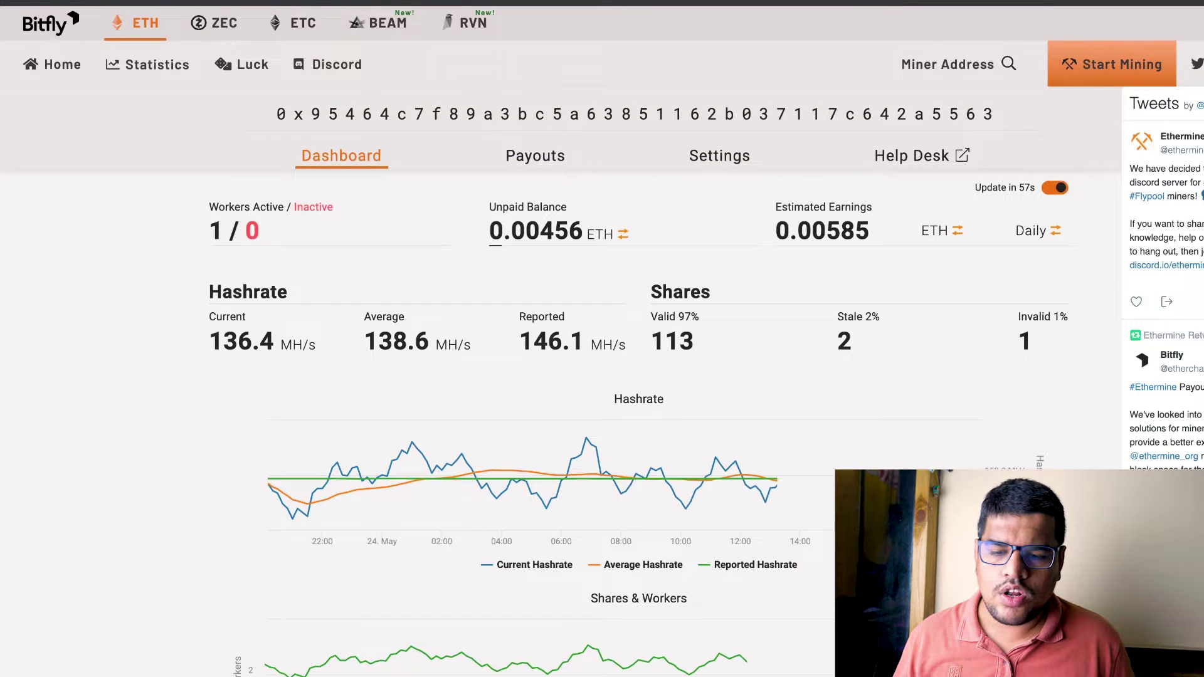
mouse_move(552, 232)
click(621, 234)
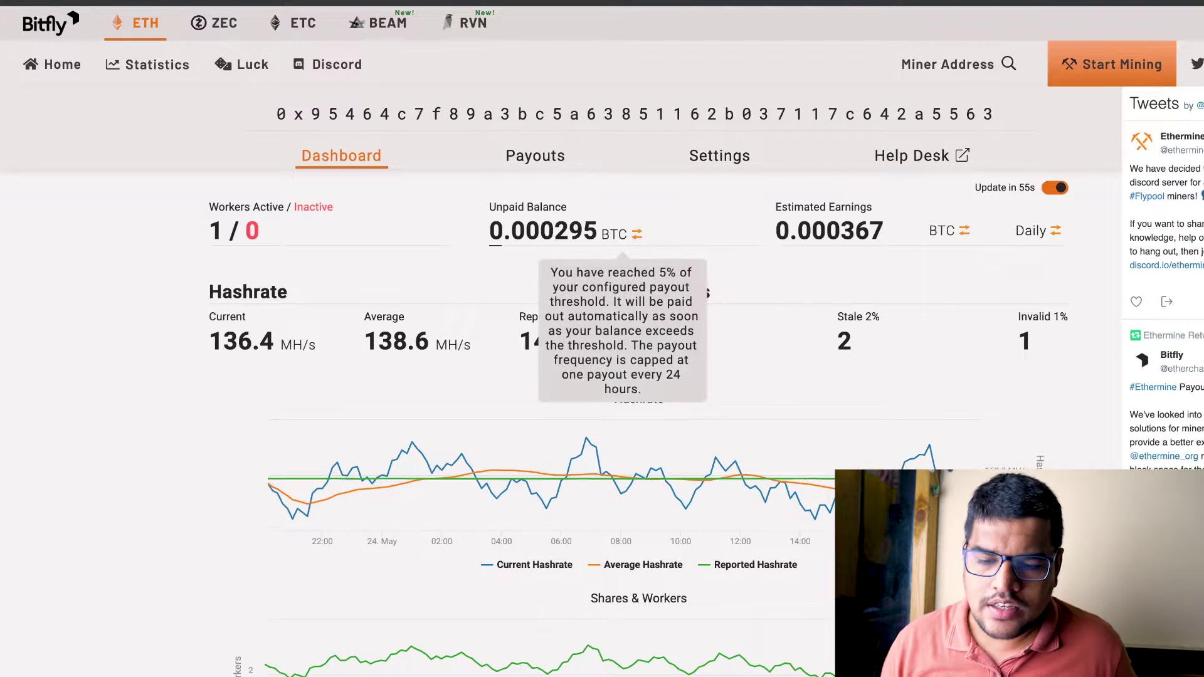
click(621, 233)
drag(557, 233, 491, 232)
click(564, 267)
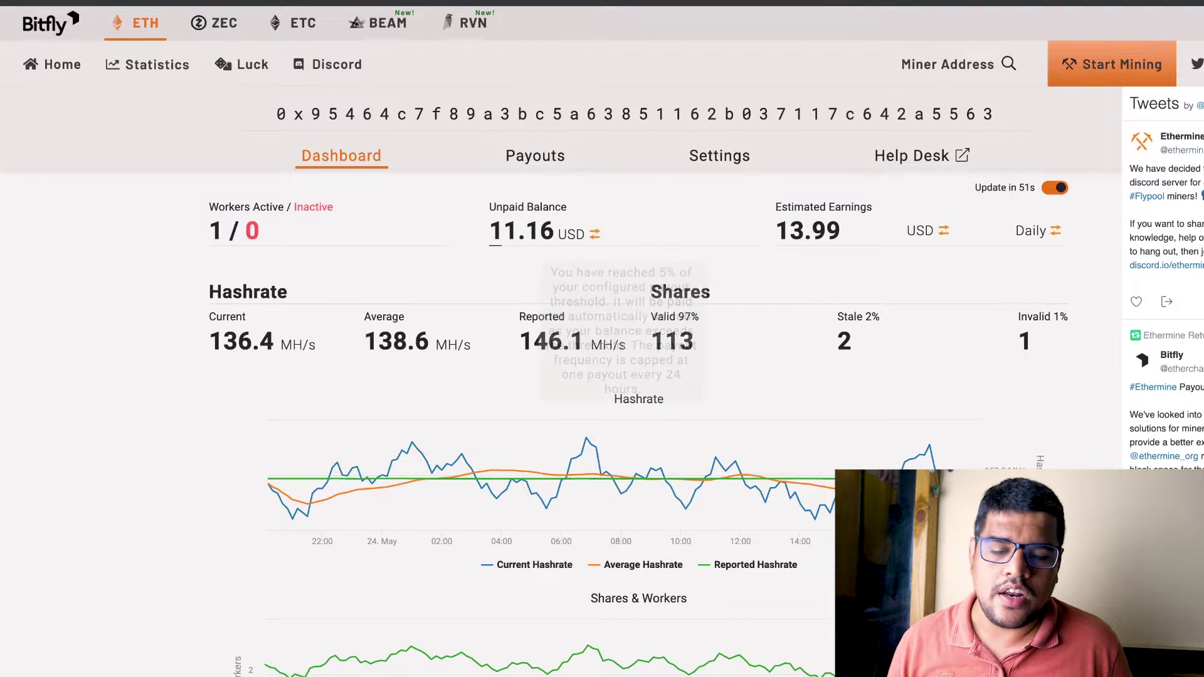
mouse_move(815, 232)
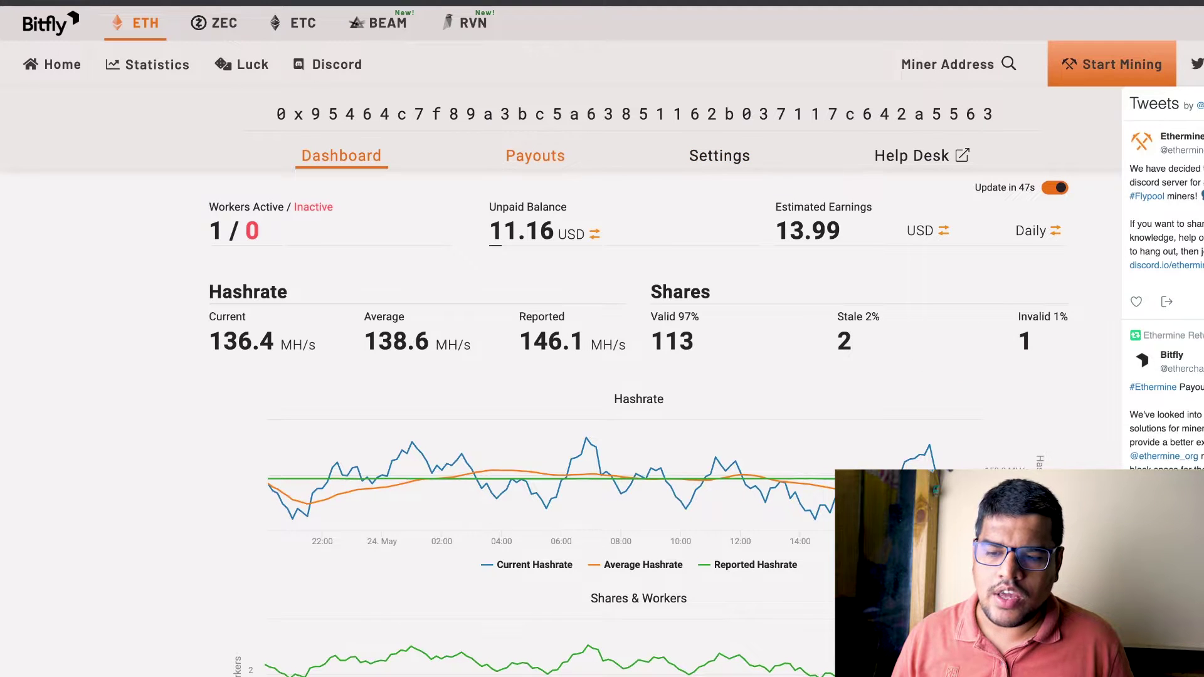
- Review the 23 May 2021 entry in the miner's payout history
click(535, 156)
scroll(602, 339, down, 8)
scroll(602, 339, down, 6)
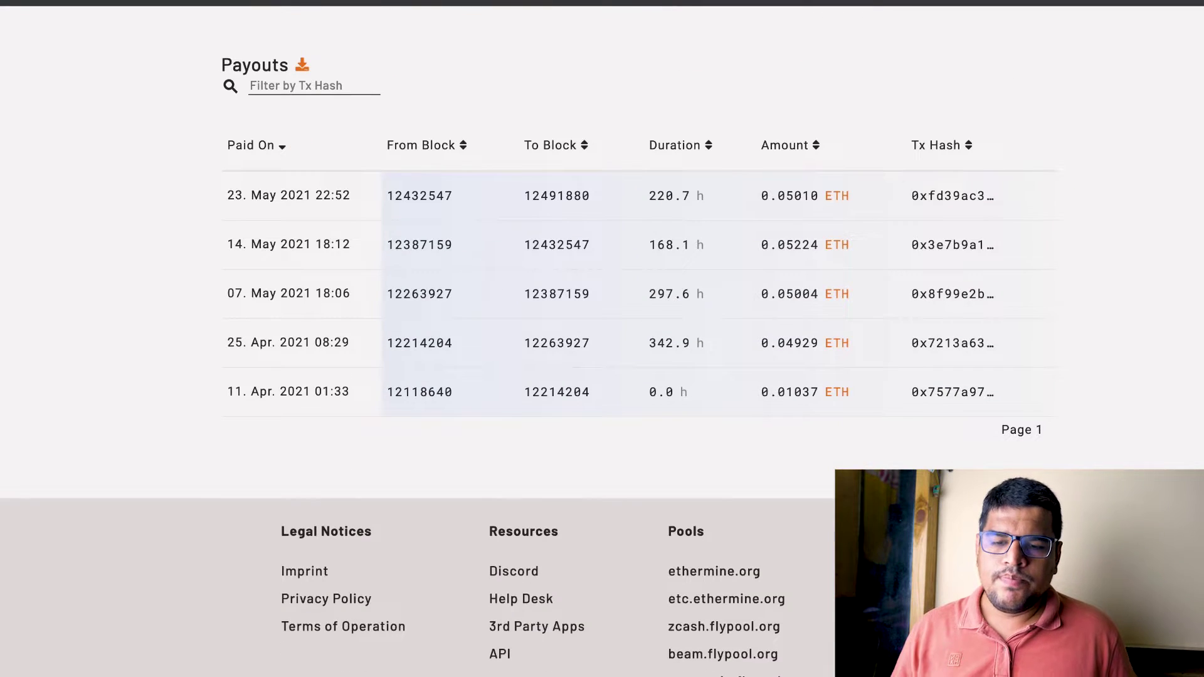
drag(227, 195, 691, 196)
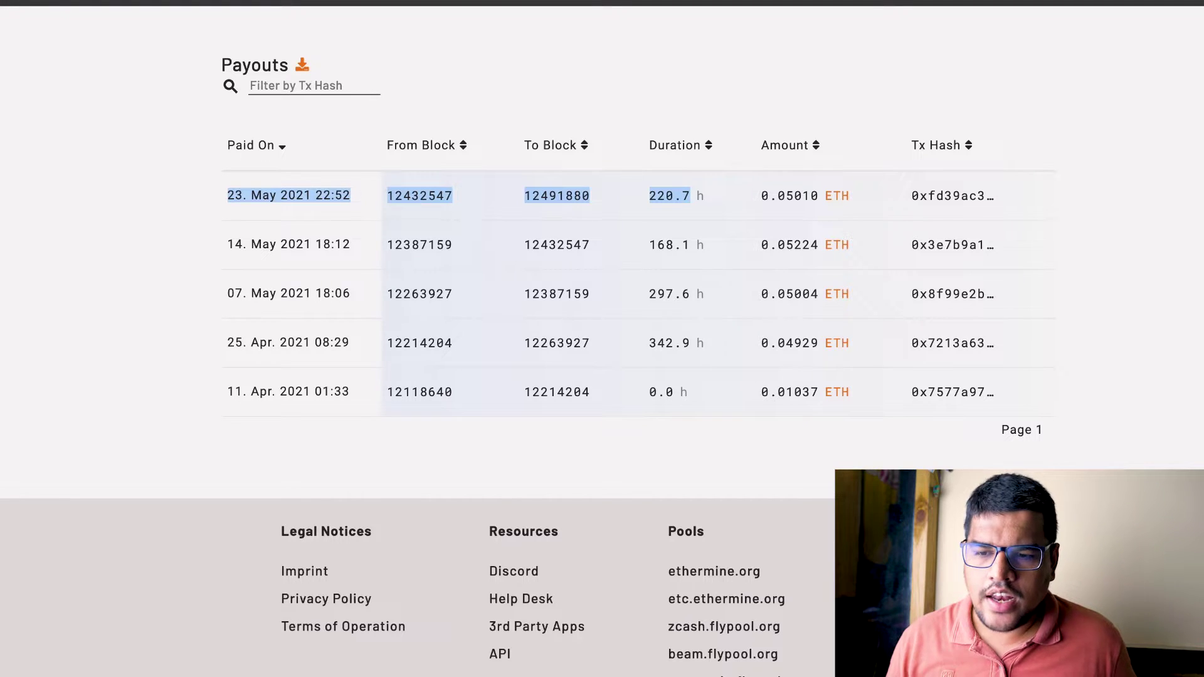
click(691, 197)
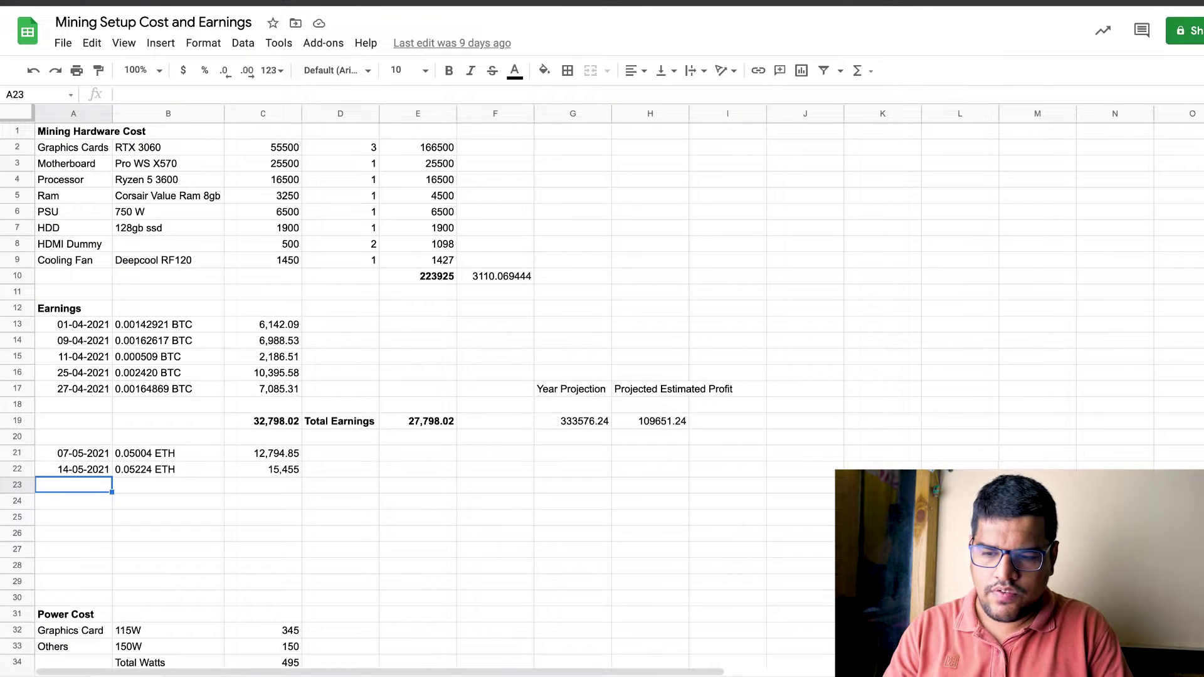
- Enter the date 23-05-2021 in cell A23 of the Mining Setup Cost and Earnings spreadsheet
text(23-0)
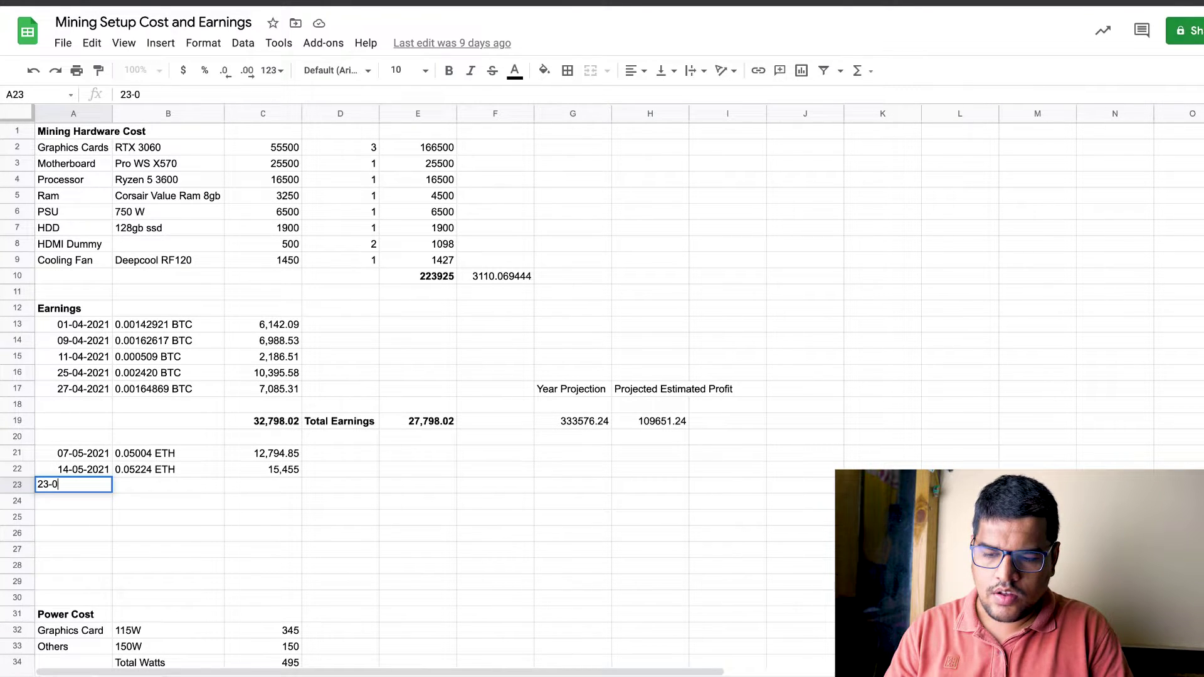
text(5-)
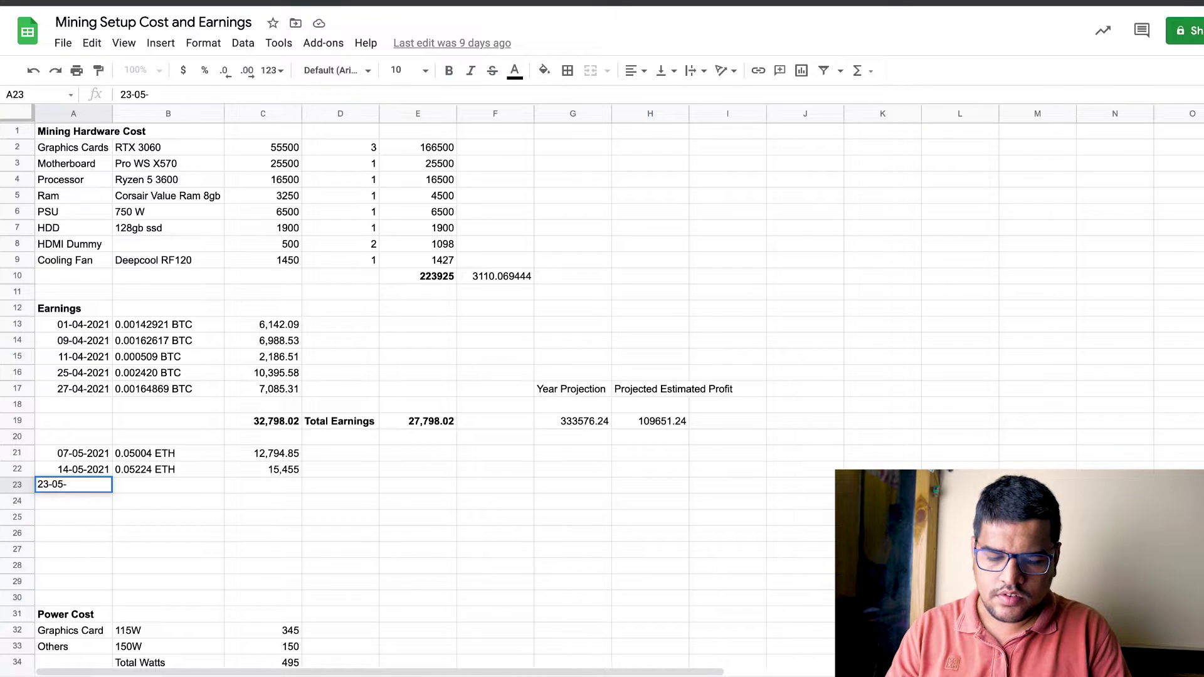
text(2021)
key(Tab)
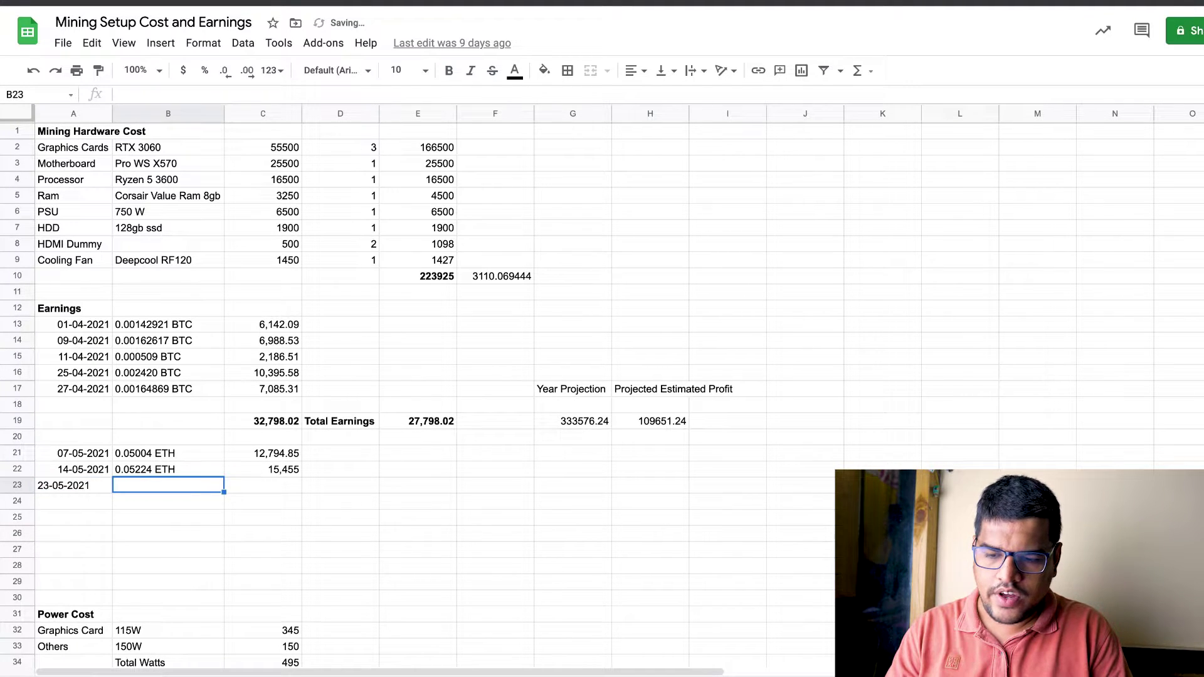
- Enter 0.0510 ETH in cell B23 as the payout amount, consulting the Ethermine payout list, and move to C23
text(0.0)
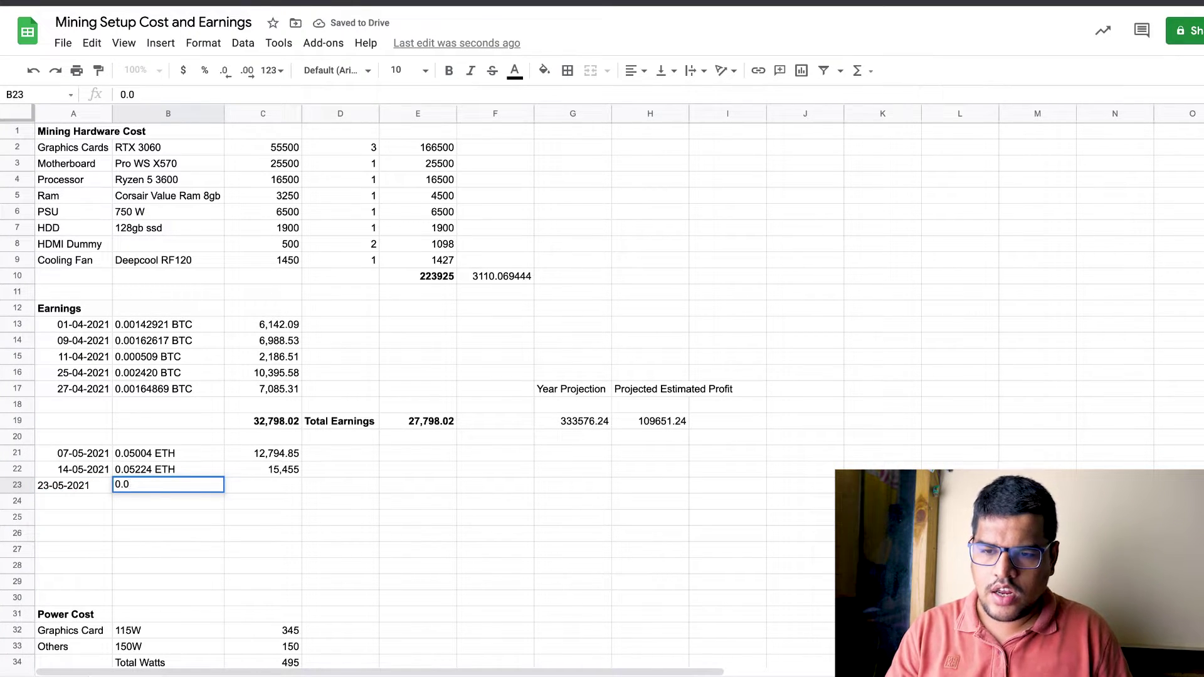
text(510)
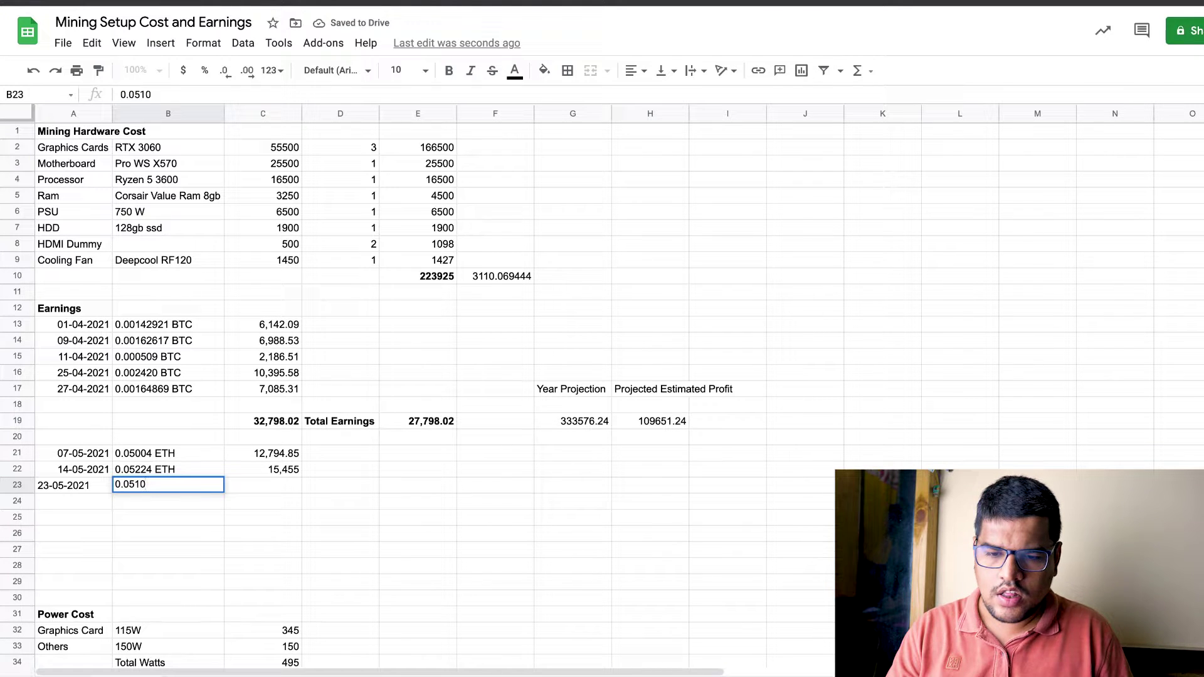
key(ctrl+Tab)
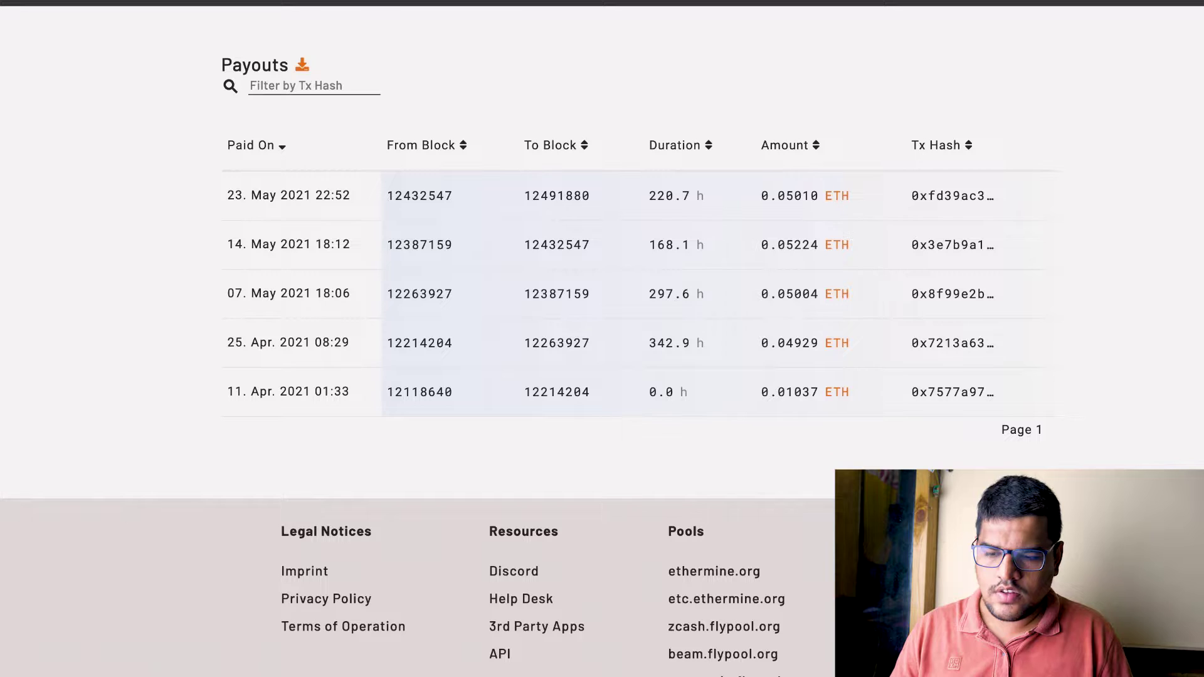
key(ctrl+shift+Tab)
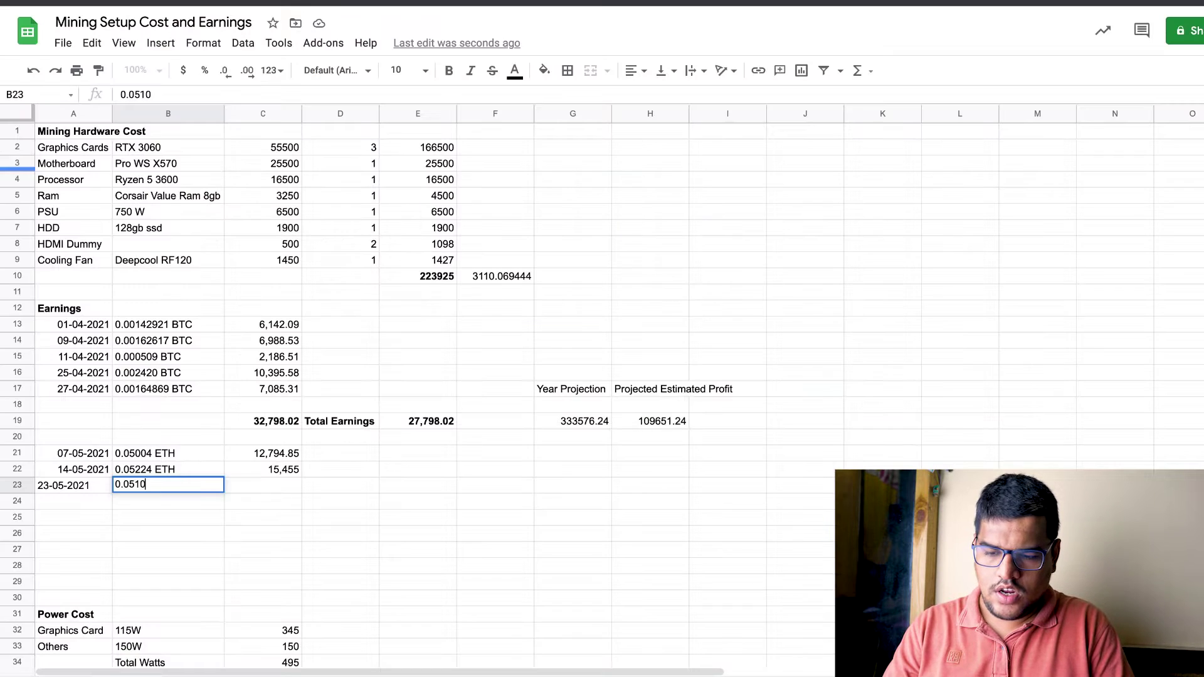
text(ETH)
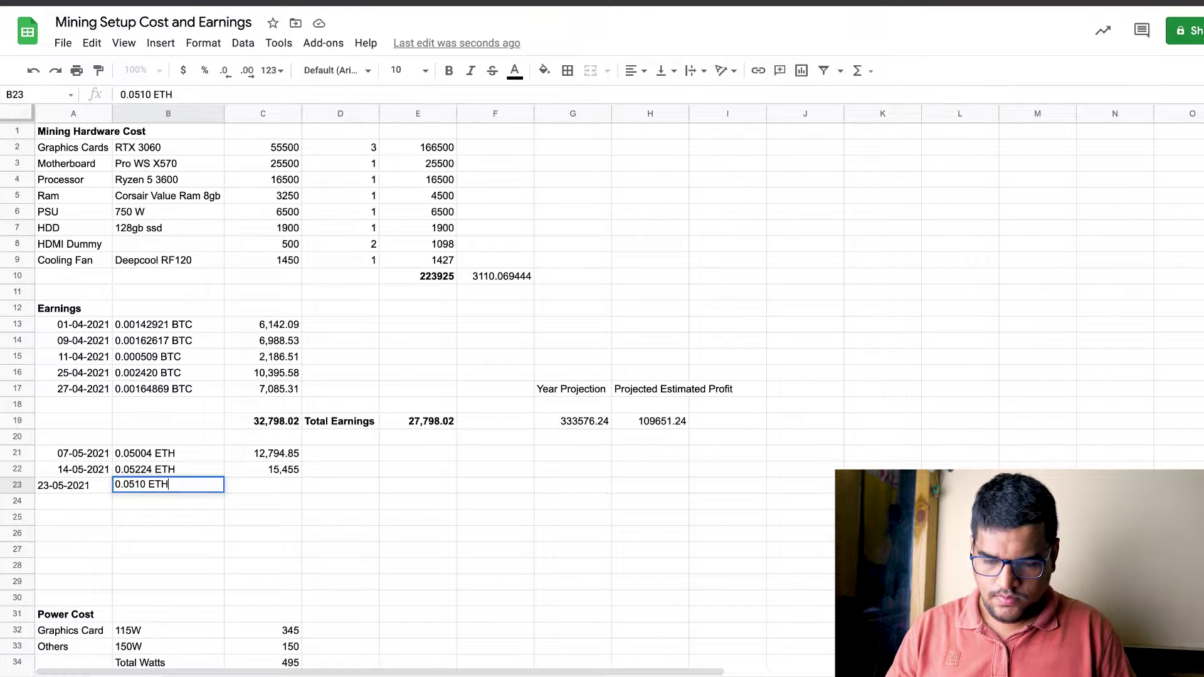
key(Return)
key(Up)
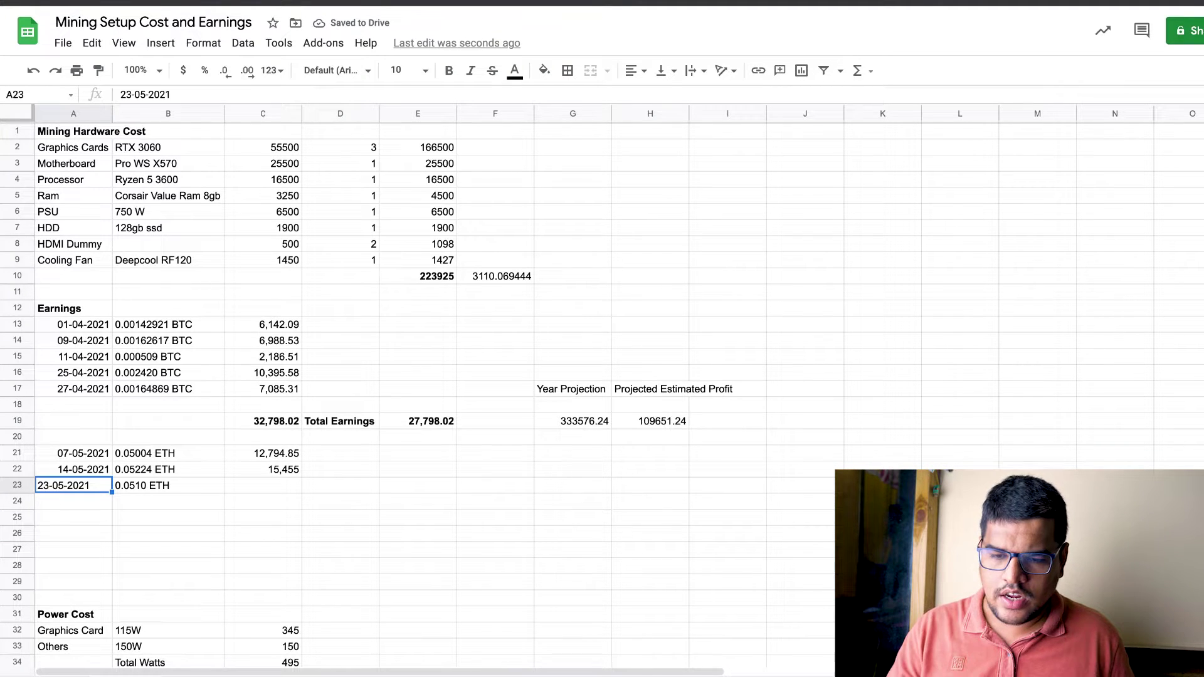
key(Right)
key(Right)
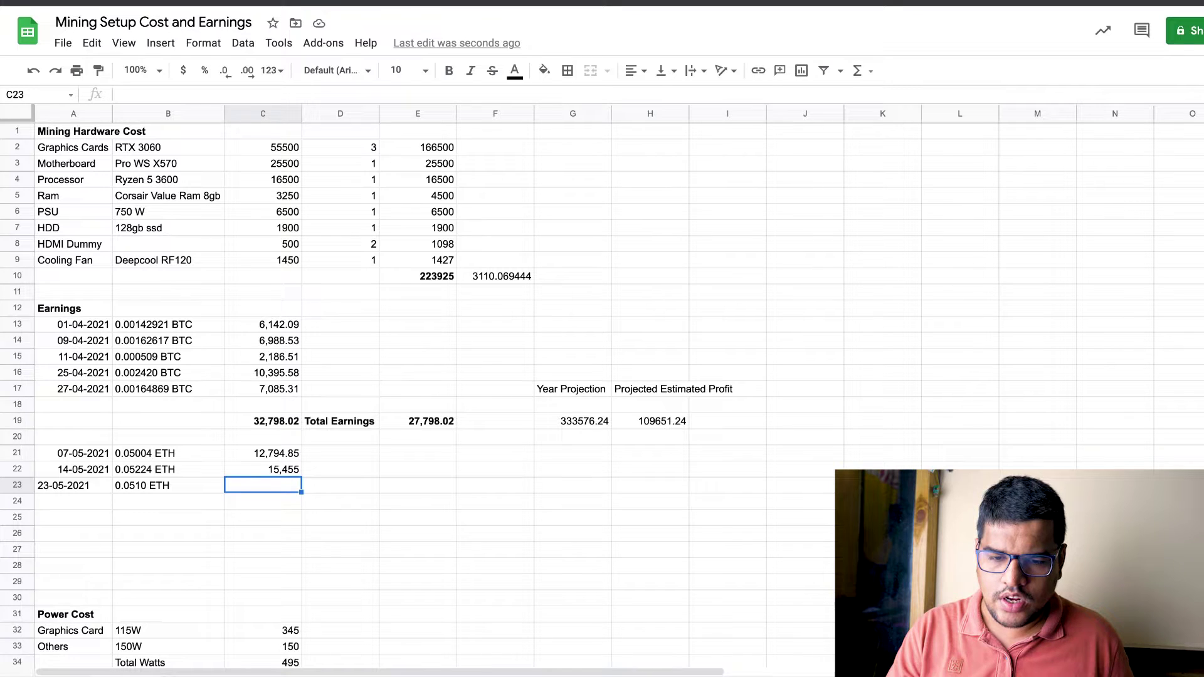
- Switch to the Ethermine payout list and display the payout amounts in USD
key(ctrl+Tab)
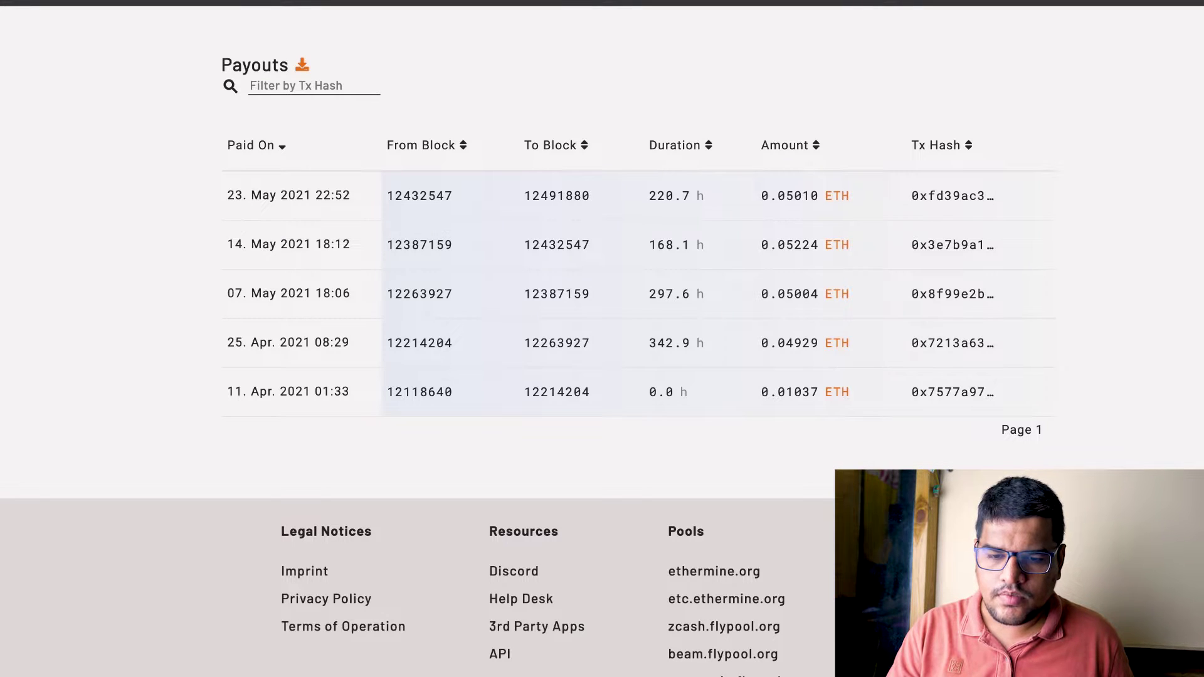
click(836, 195)
click(837, 196)
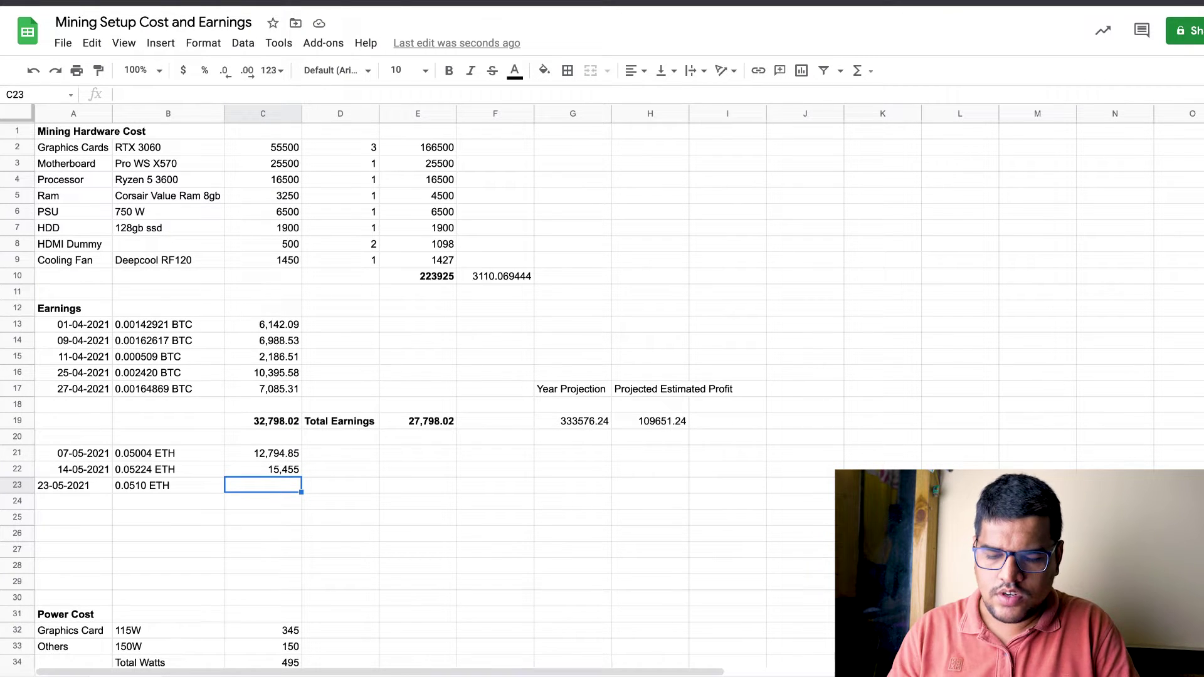
- Enter 8812 in cell C23 of the spreadsheet as the value of the 23-05-2021 payout
text(8)
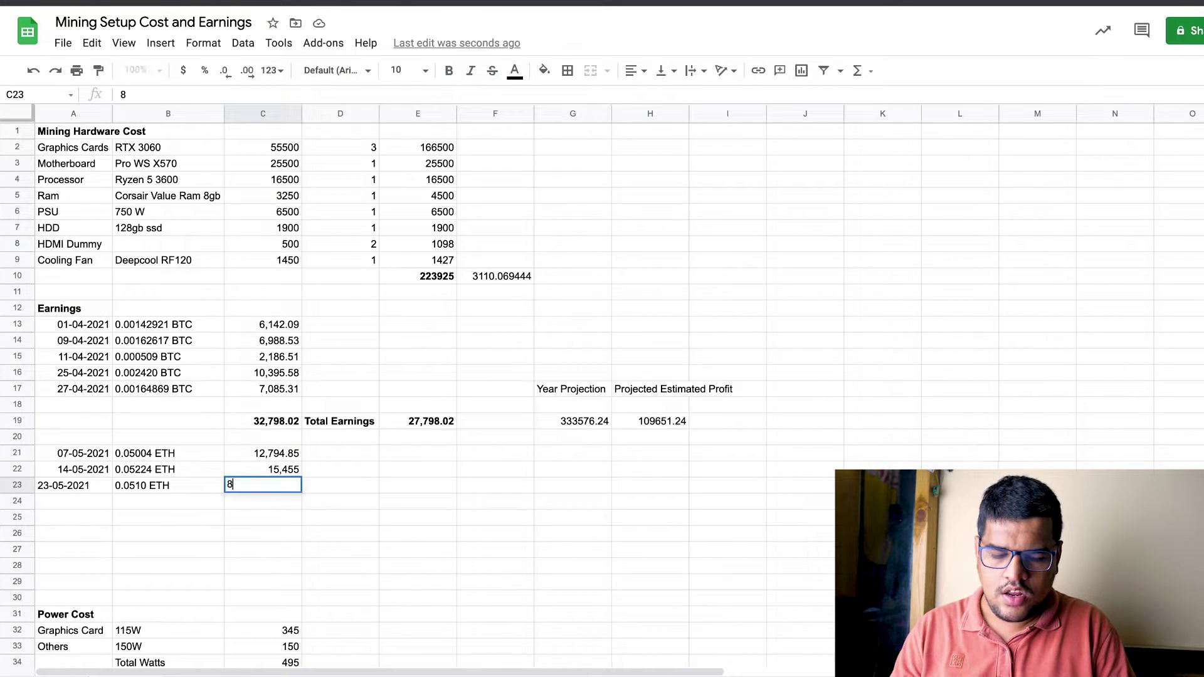
text(812)
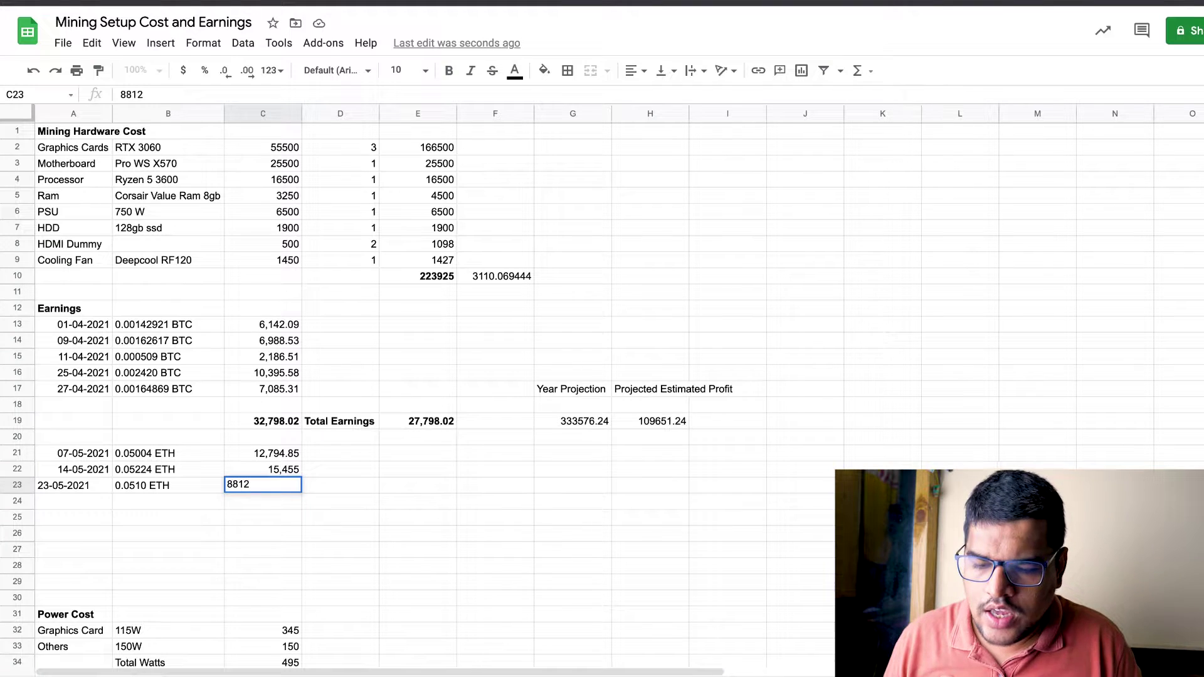
text(.00)
key(Return)
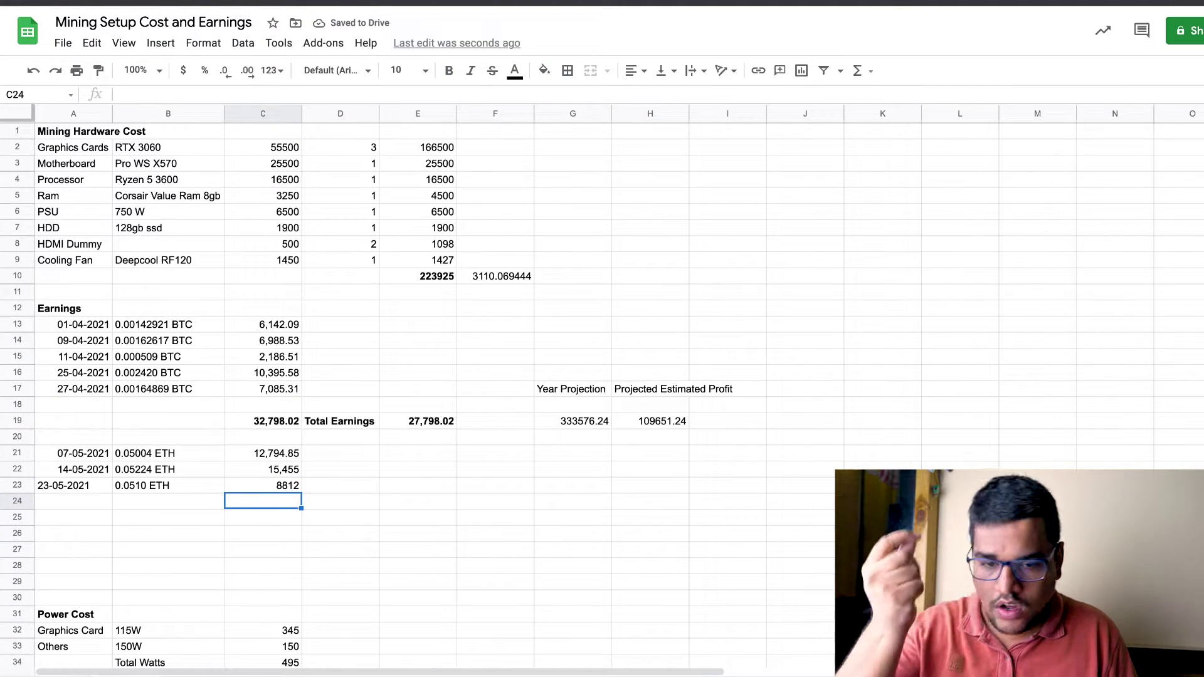
- Right-align the date in cell A23 and select the three ETH payout rows in A21:C23
click(73, 486)
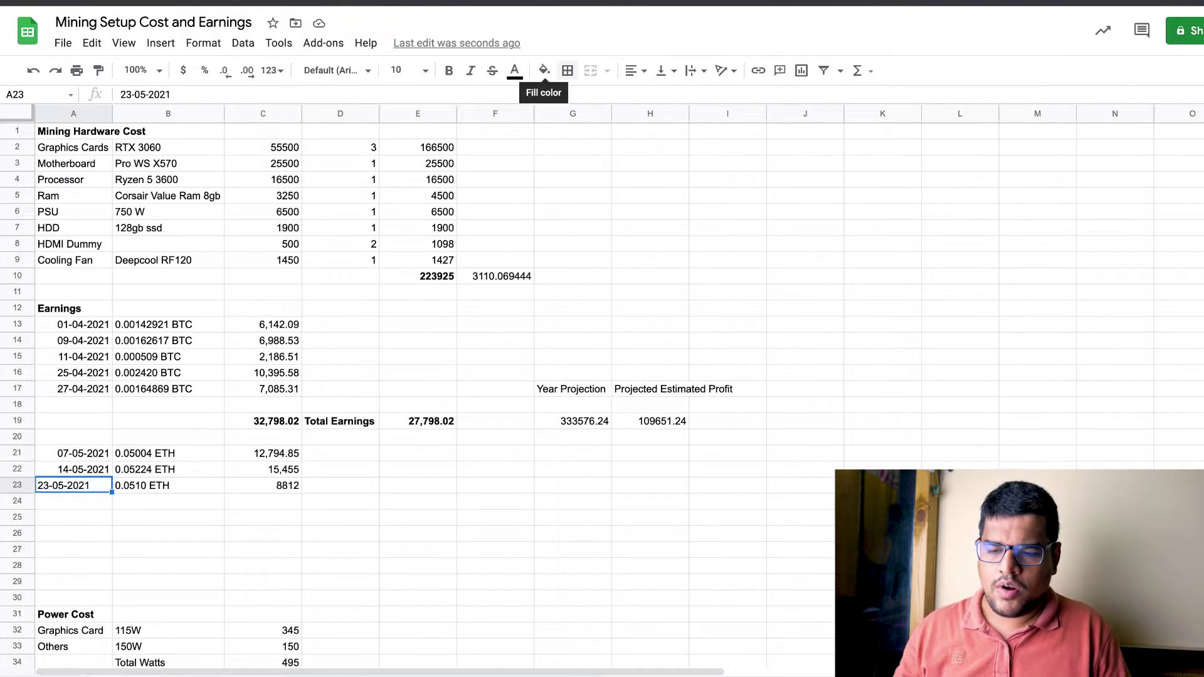
click(635, 70)
click(666, 96)
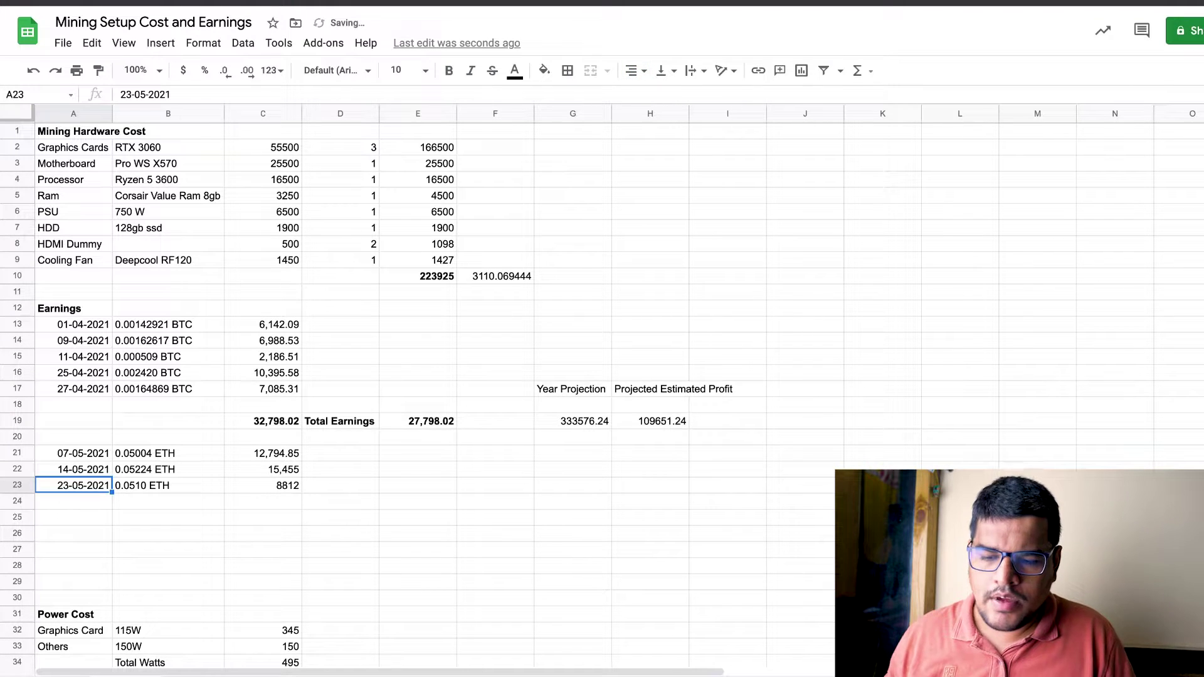
click(341, 470)
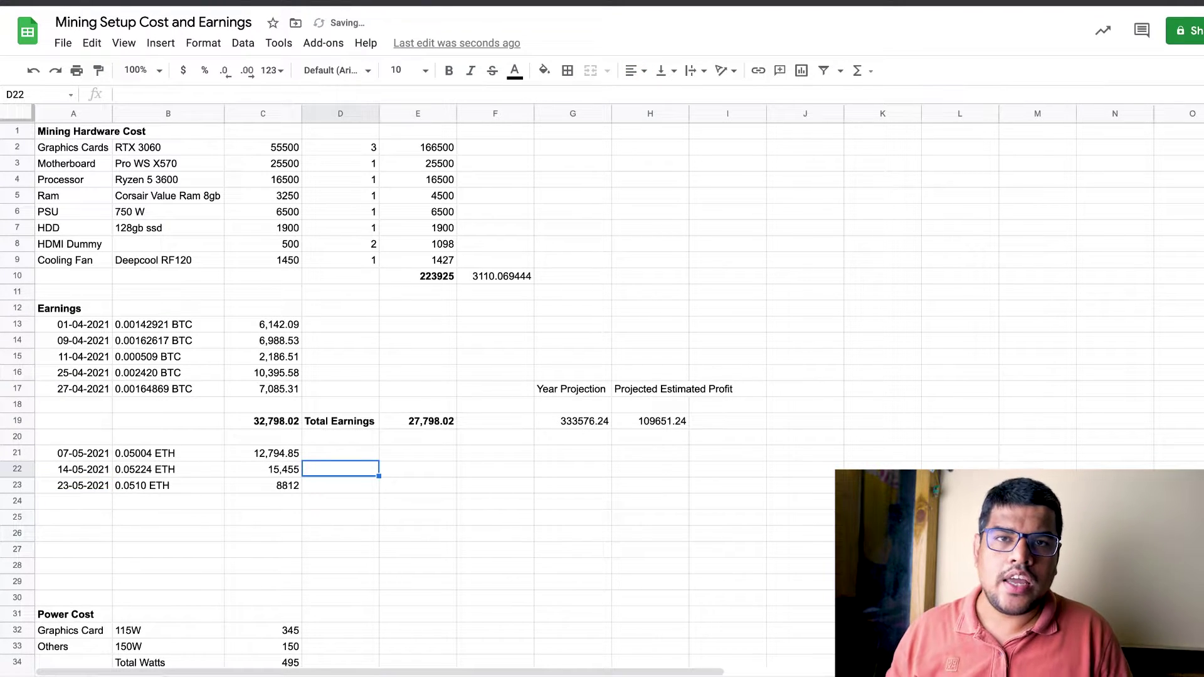
drag(263, 454, 82, 485)
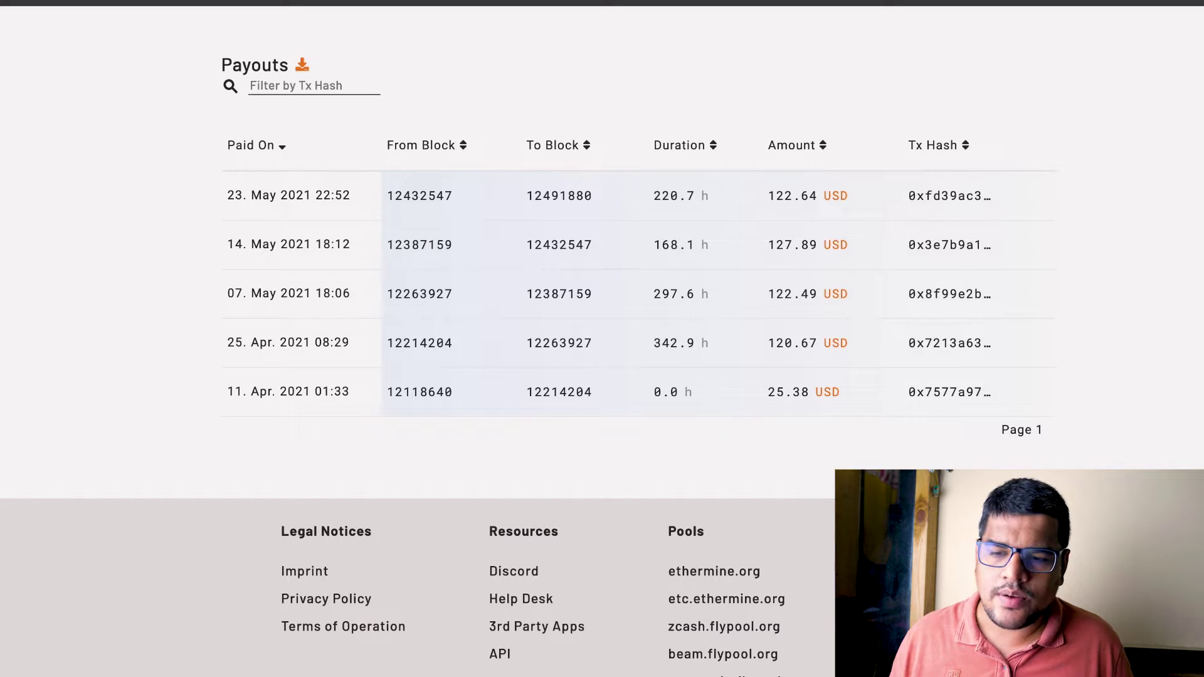
- Return to the Ethermine miner dashboard and display the estimated earnings as a monthly figure in USD
scroll(602, 338, up, 10)
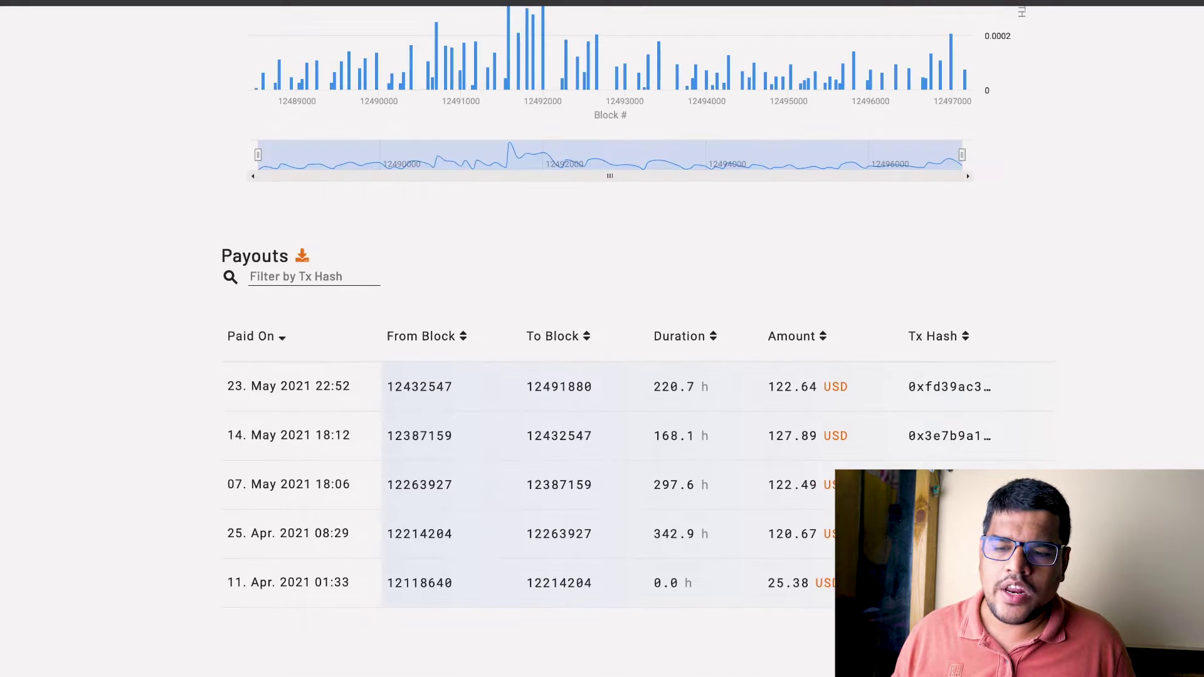
scroll(602, 339, up, 4)
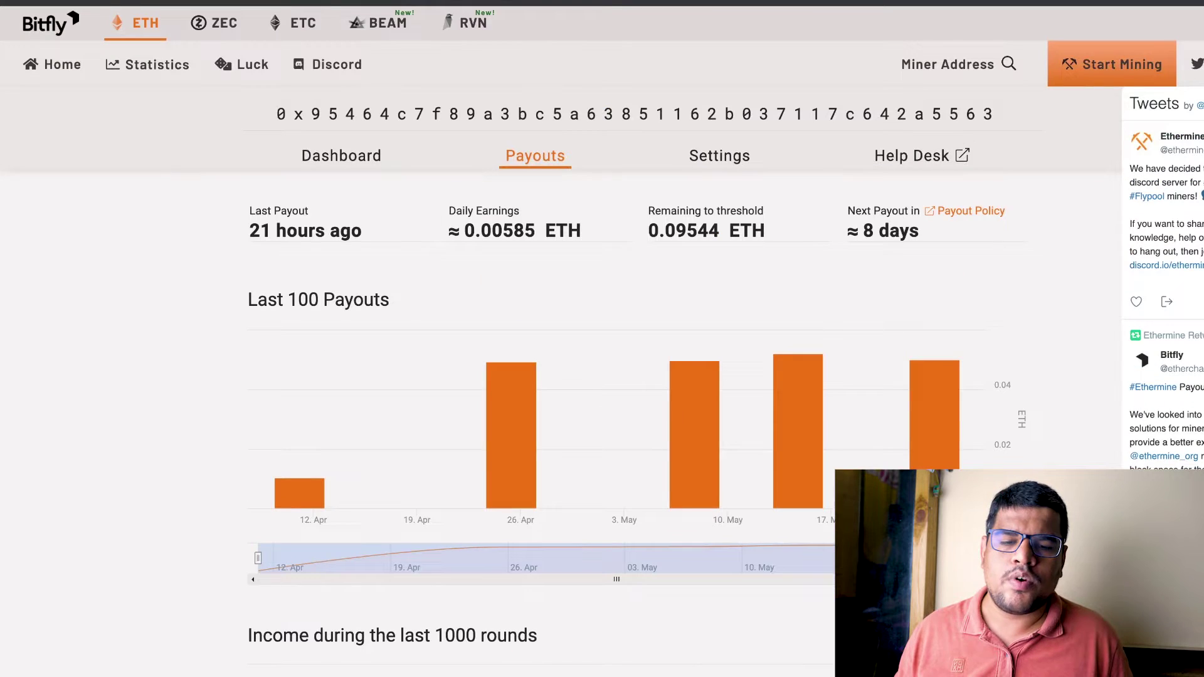
click(341, 156)
mouse_move(847, 231)
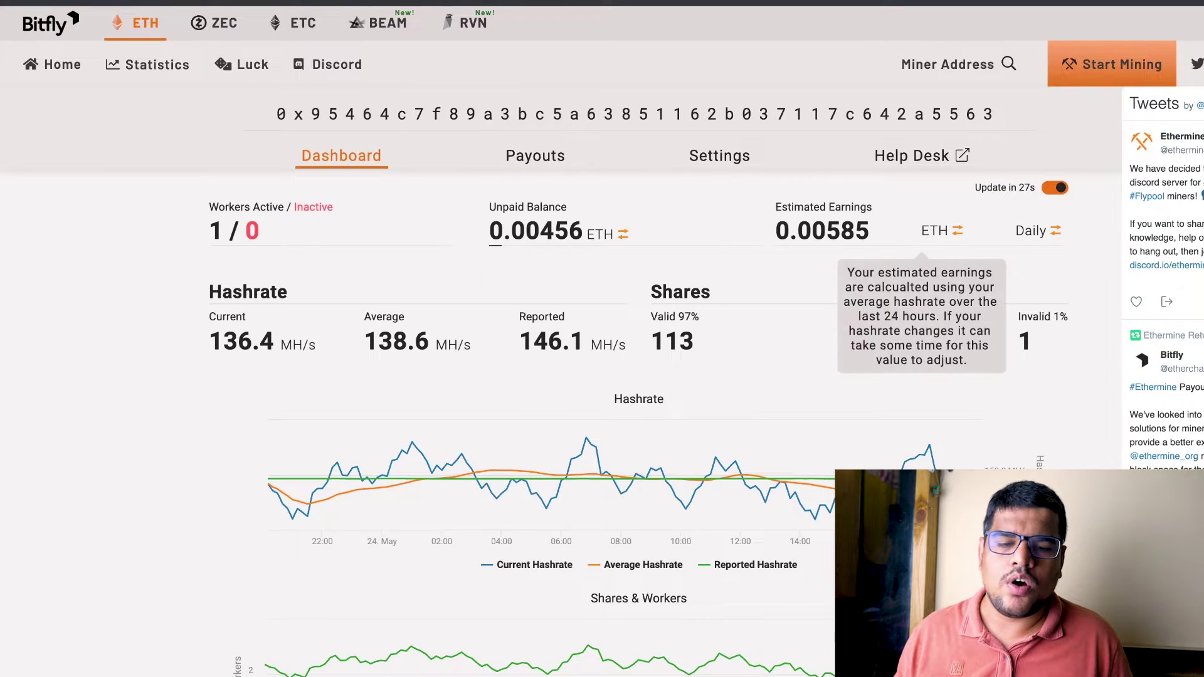
click(1041, 231)
click(1041, 231)
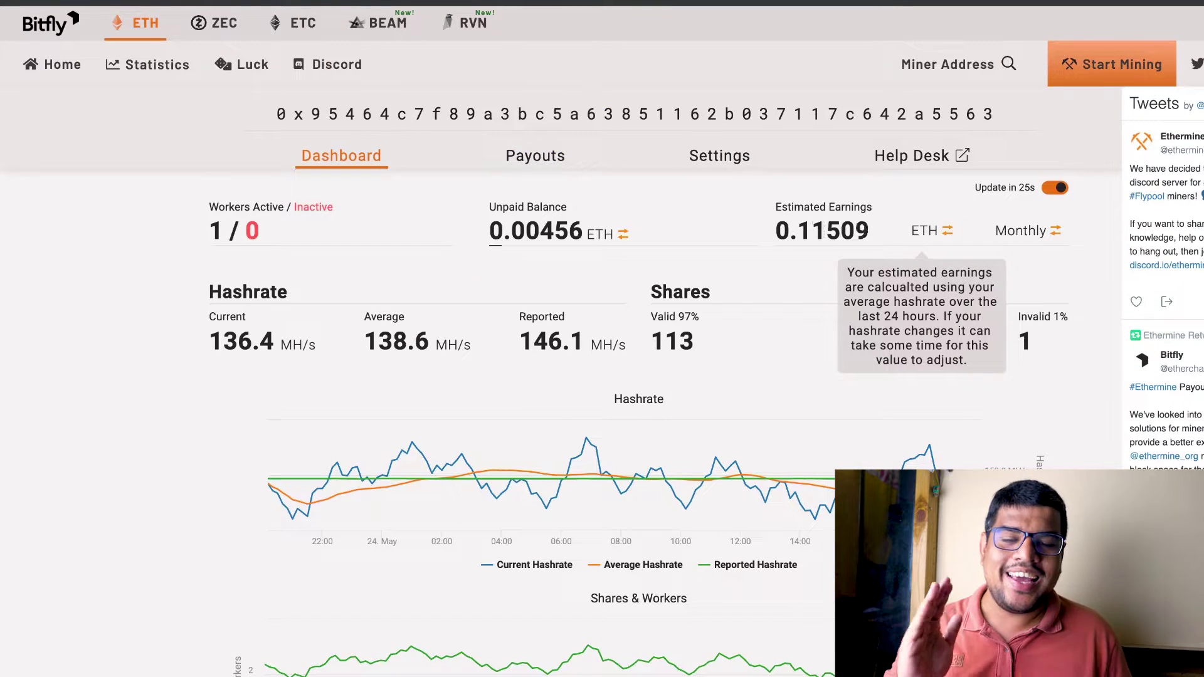
click(932, 231)
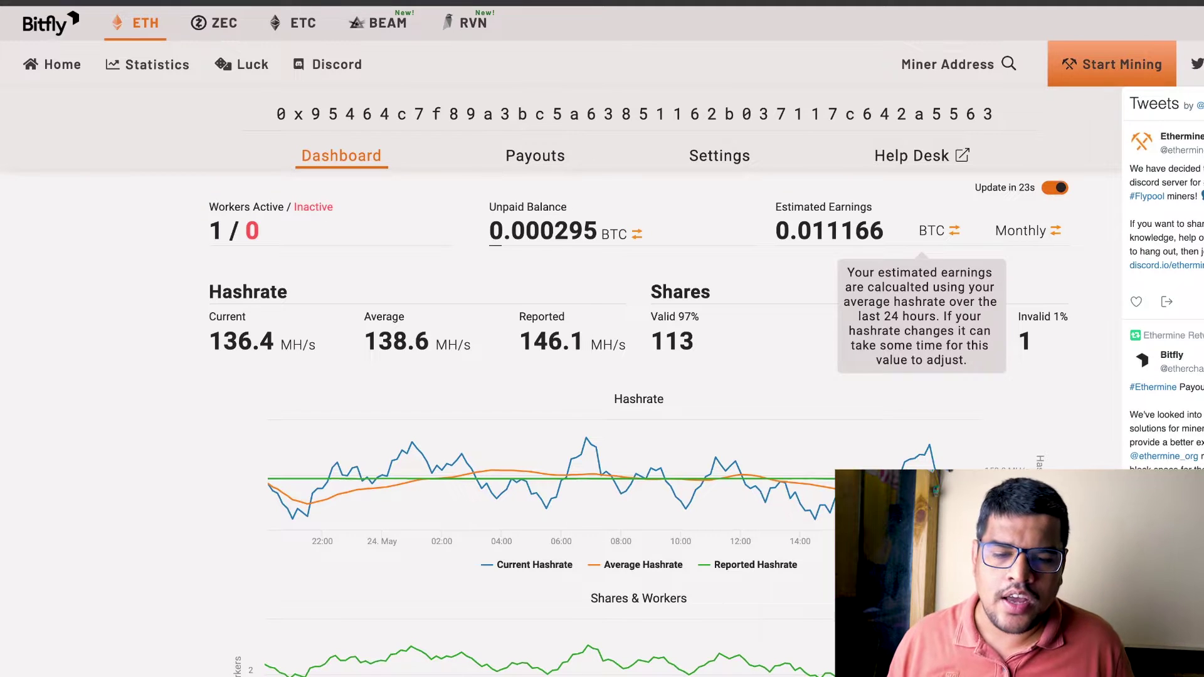
click(932, 231)
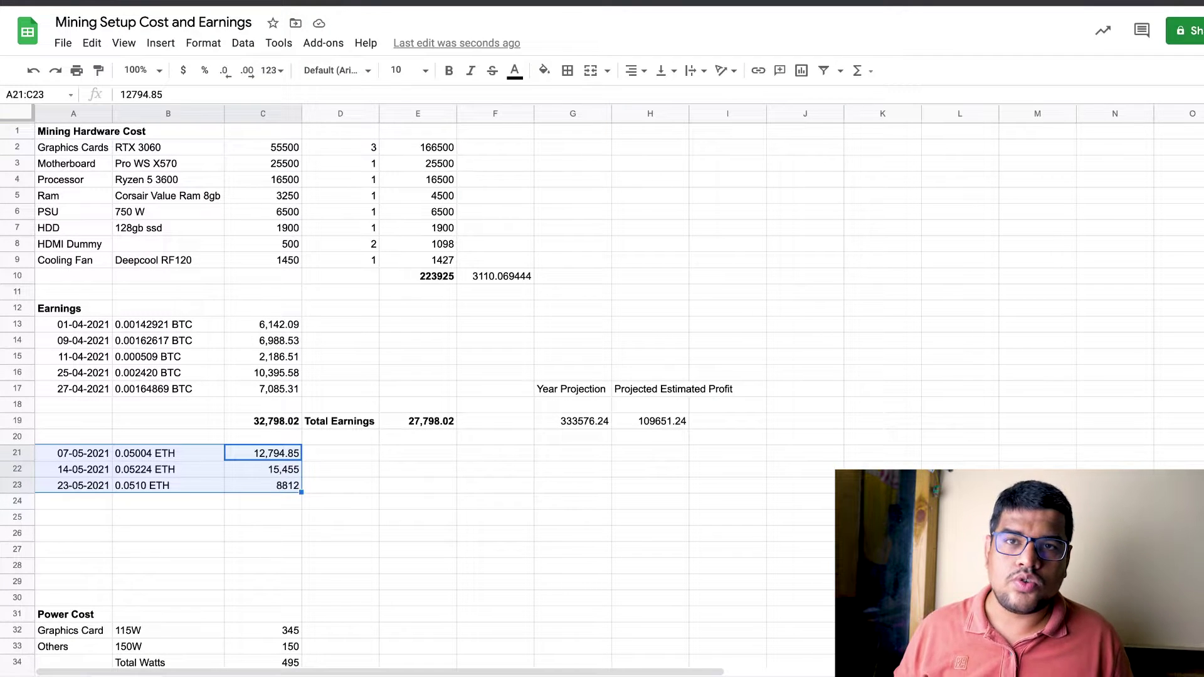
- Check the total mining hardware cost in cell E10 of the spreadsheet
click(418, 276)
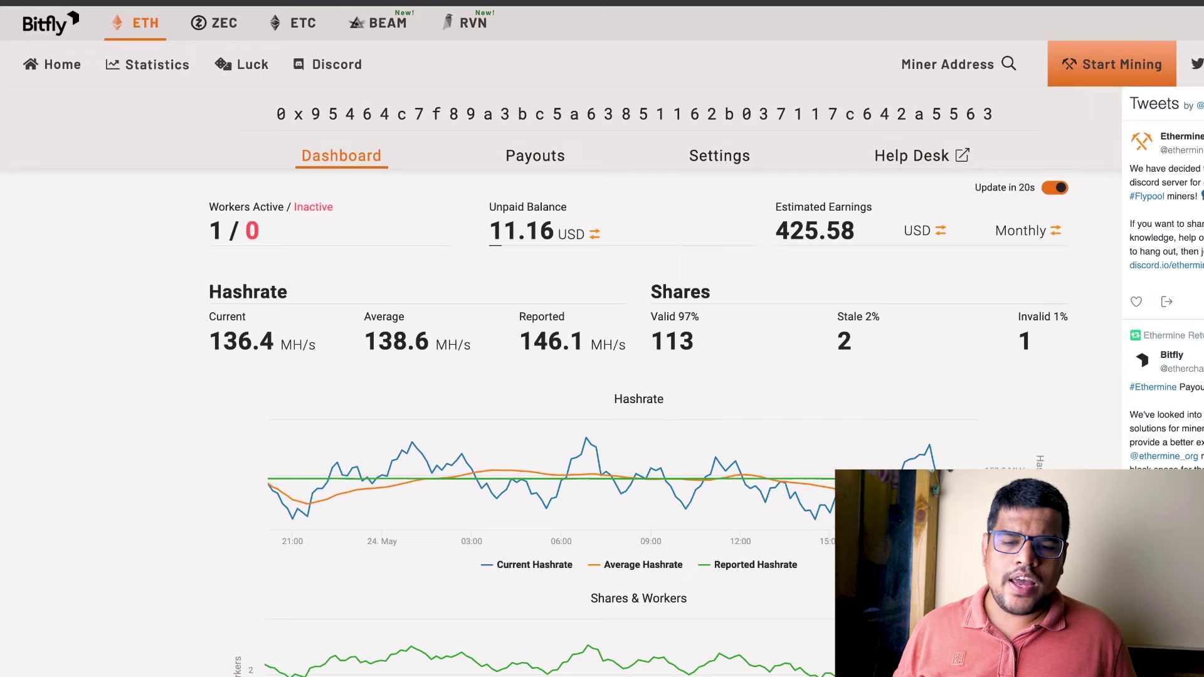
- Switch the estimated earnings to a daily figure and cycle the displayed currency through ETH and BTC
click(926, 231)
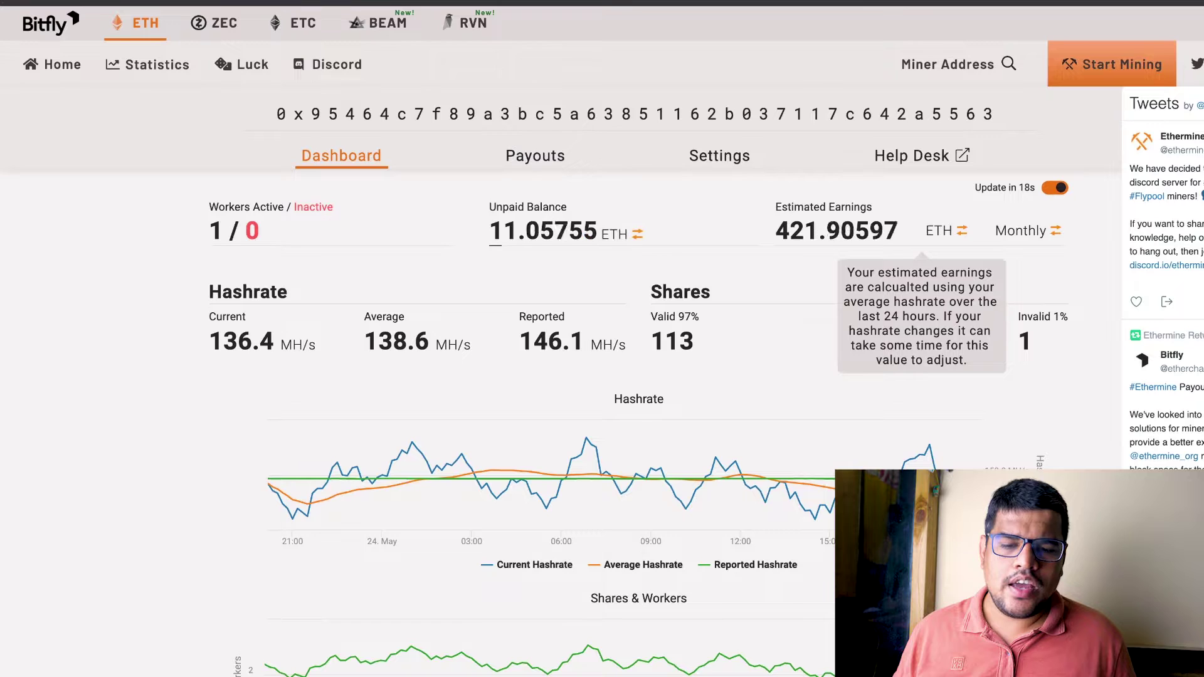
click(925, 231)
click(1028, 231)
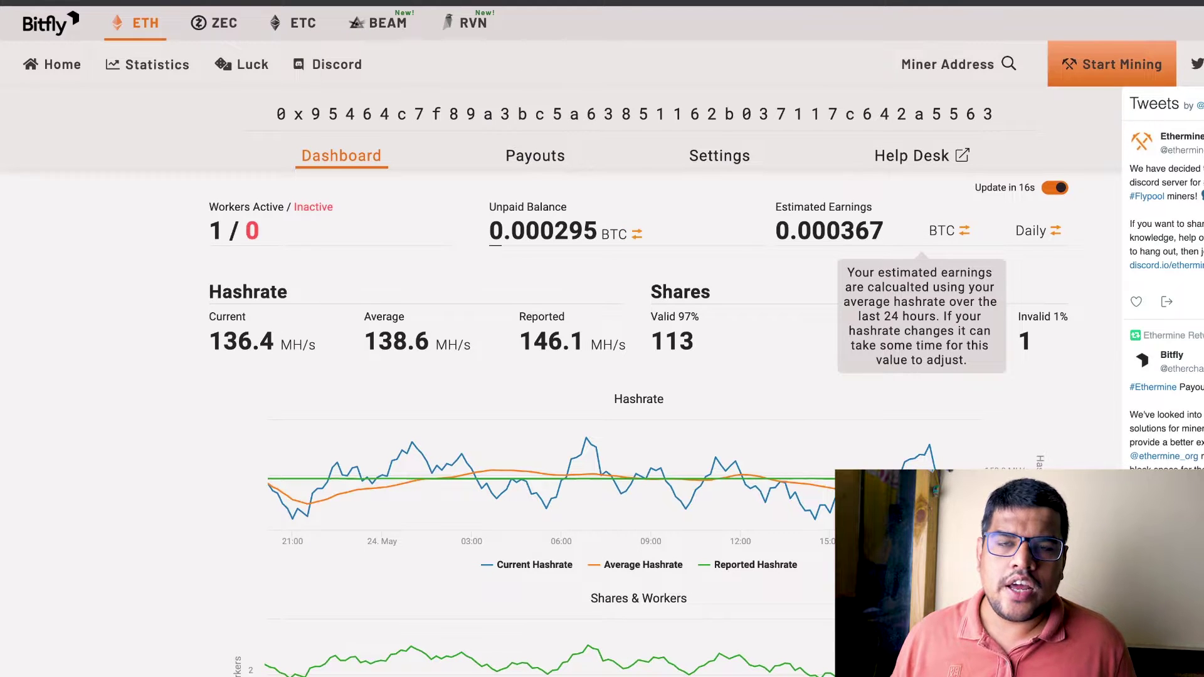
click(942, 231)
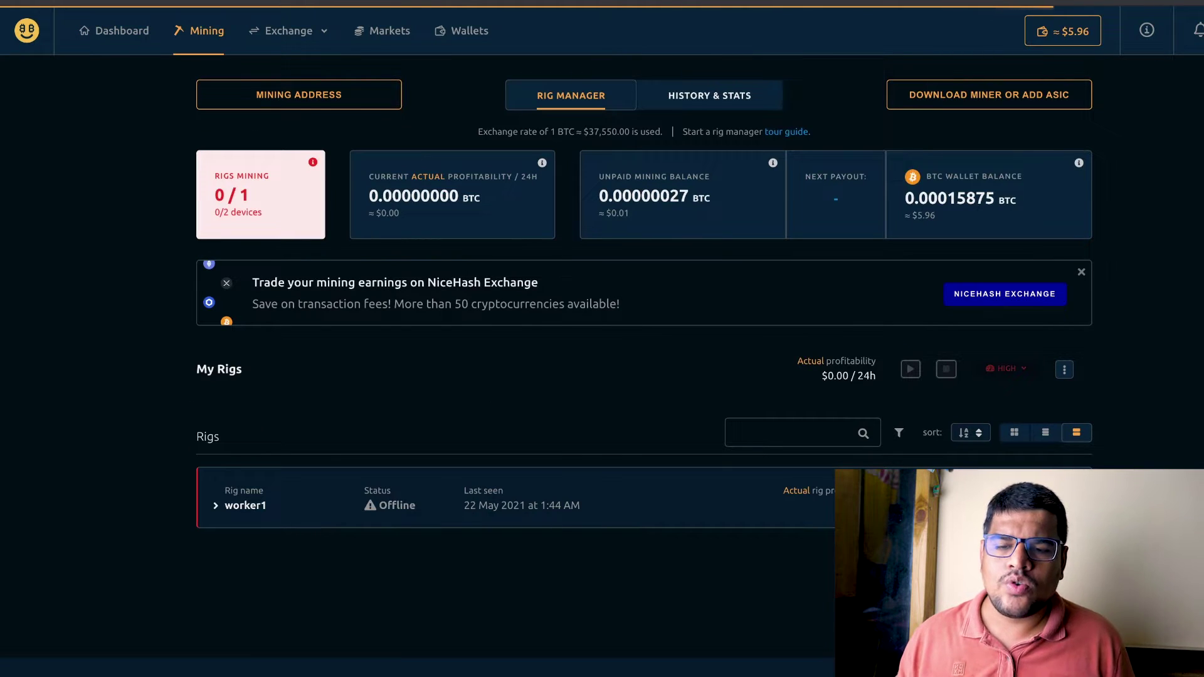
- In NiceHash, display the Bitcoin mining wallet address, highlight it, and close the address dialog
click(299, 95)
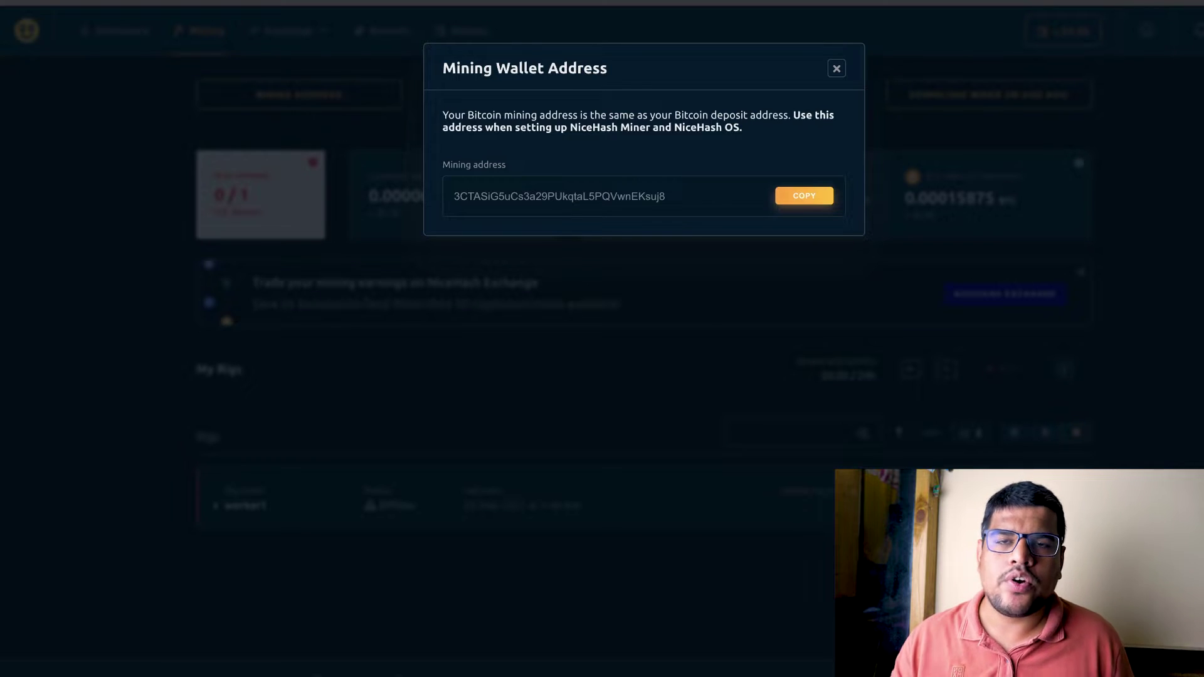
drag(468, 197, 667, 197)
click(667, 197)
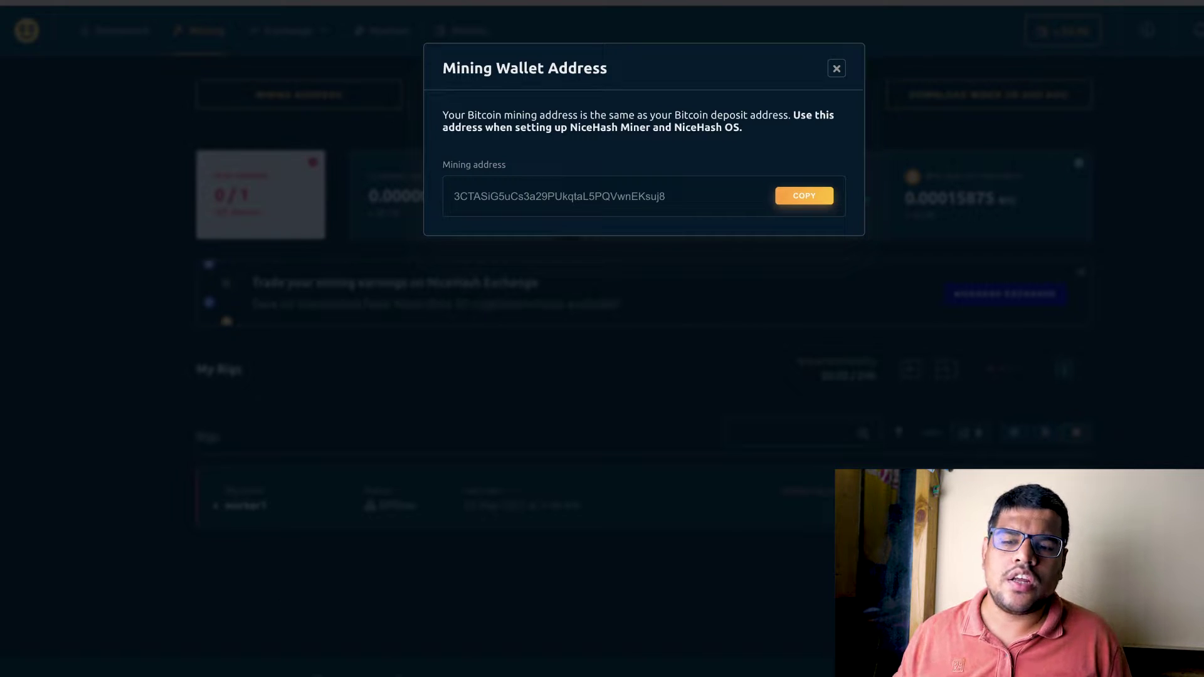
click(836, 68)
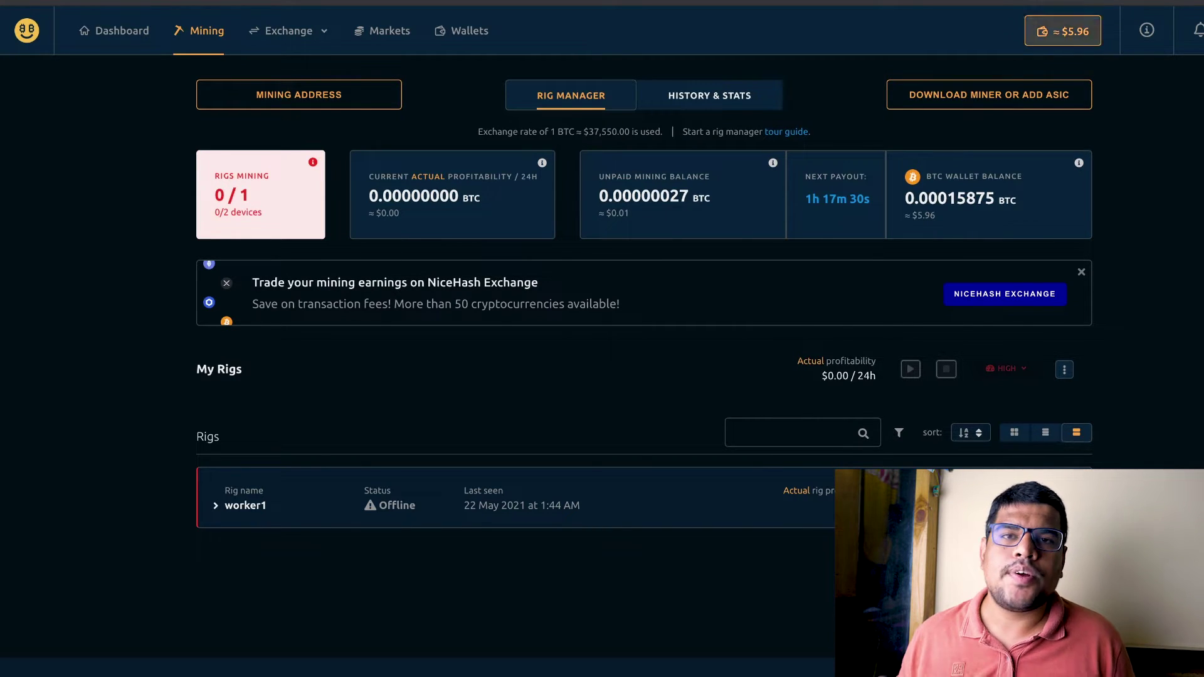
- Review the NiceHash wallets and available currencies, viewing the total assets in BTC and back in USD
click(462, 30)
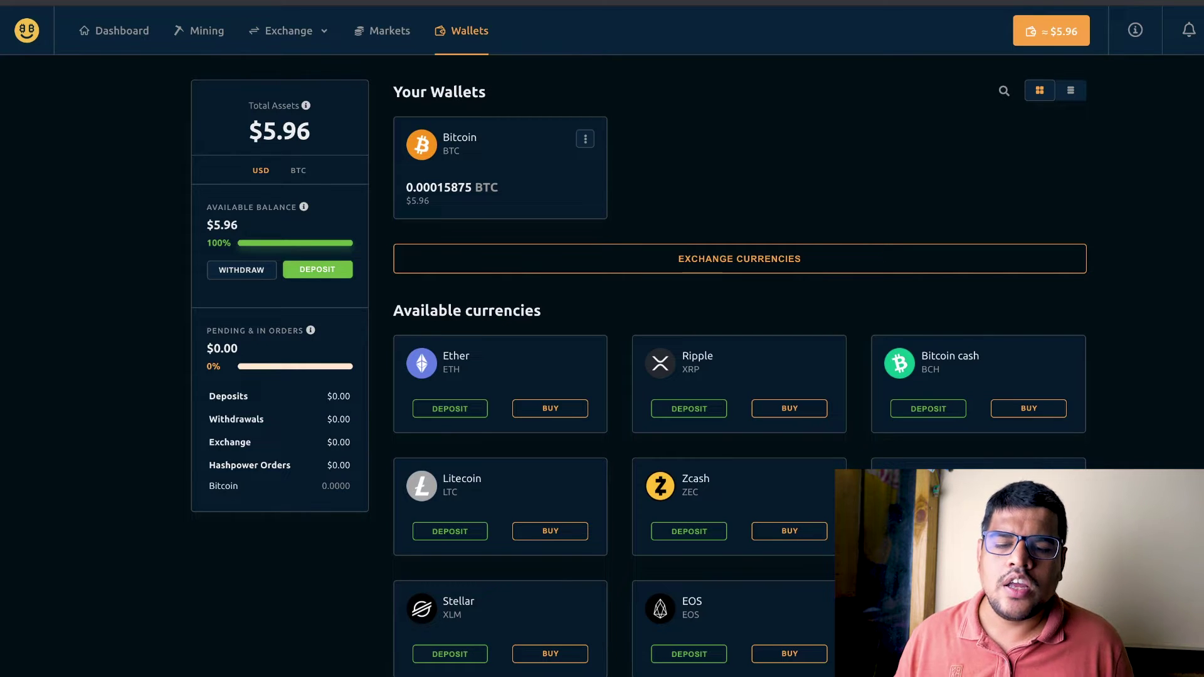
scroll(627, 339, down, 5)
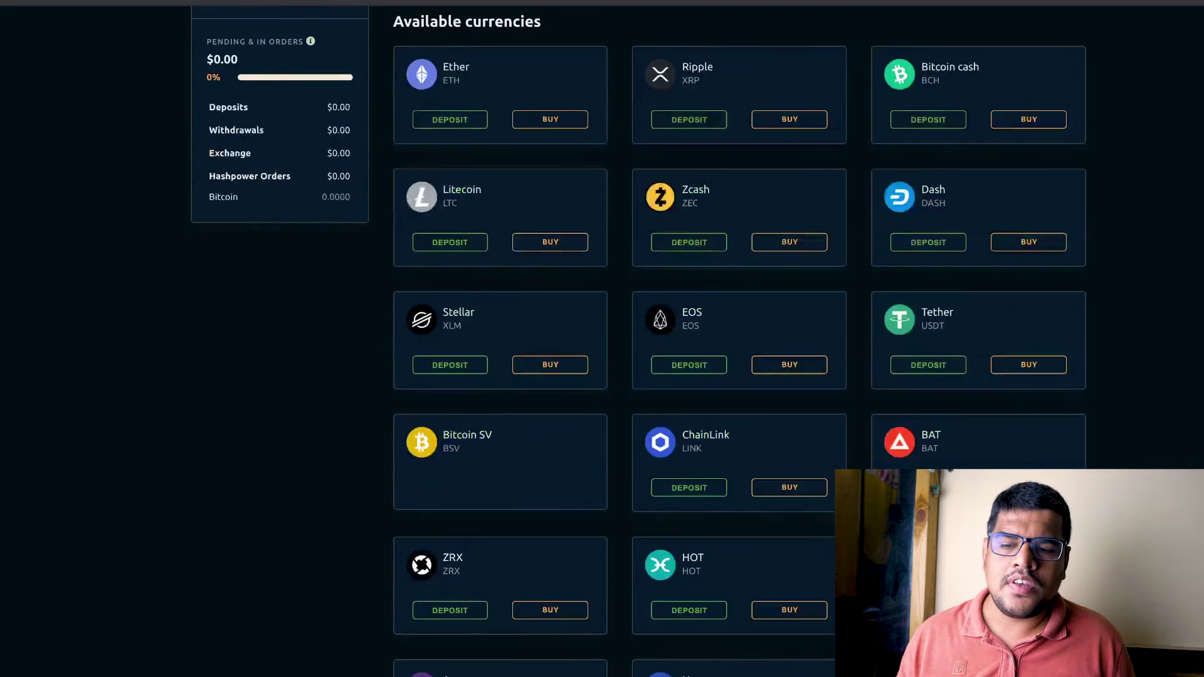
scroll(627, 338, up, 5)
scroll(628, 339, down, 1)
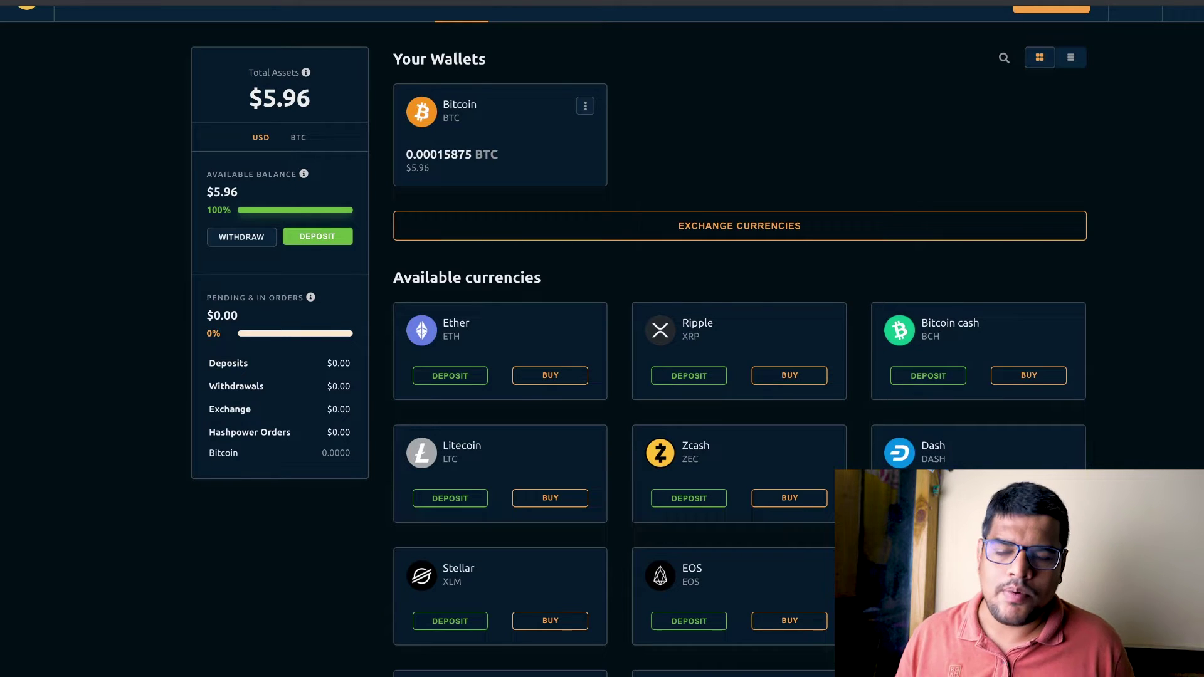
click(298, 138)
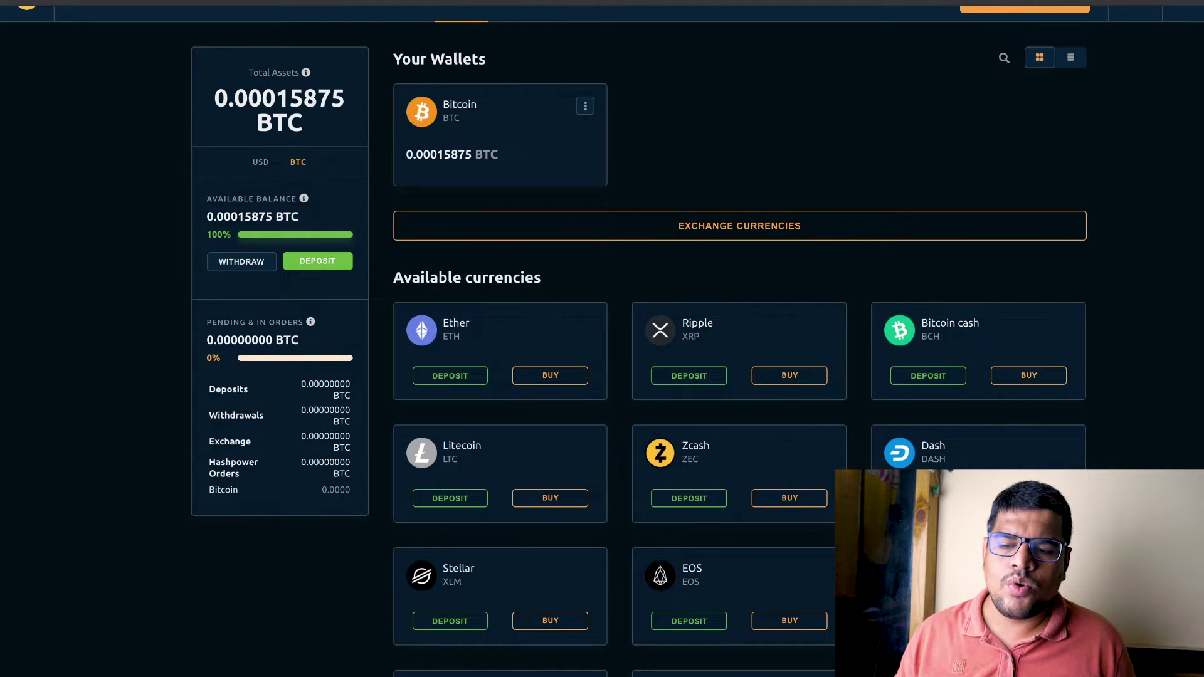
click(260, 162)
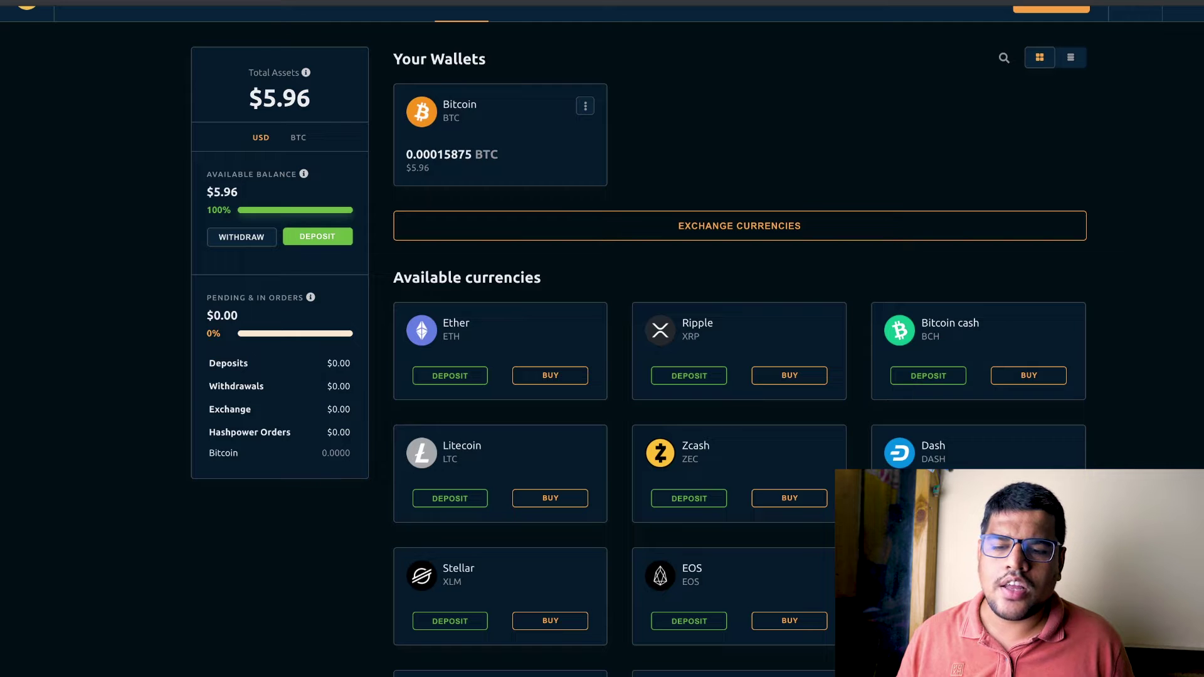
- Open the NiceHash withdrawal form and examine the available destination options for the Bitcoin wallet
click(241, 237)
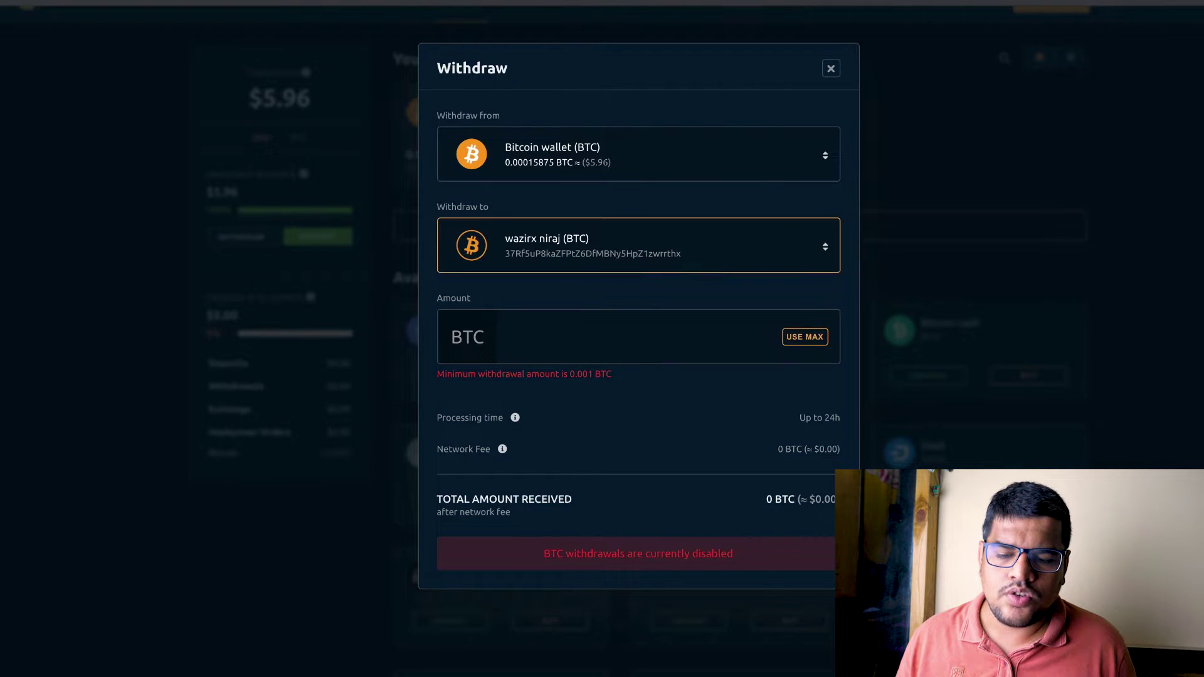
click(638, 246)
scroll(633, 411, down, 1)
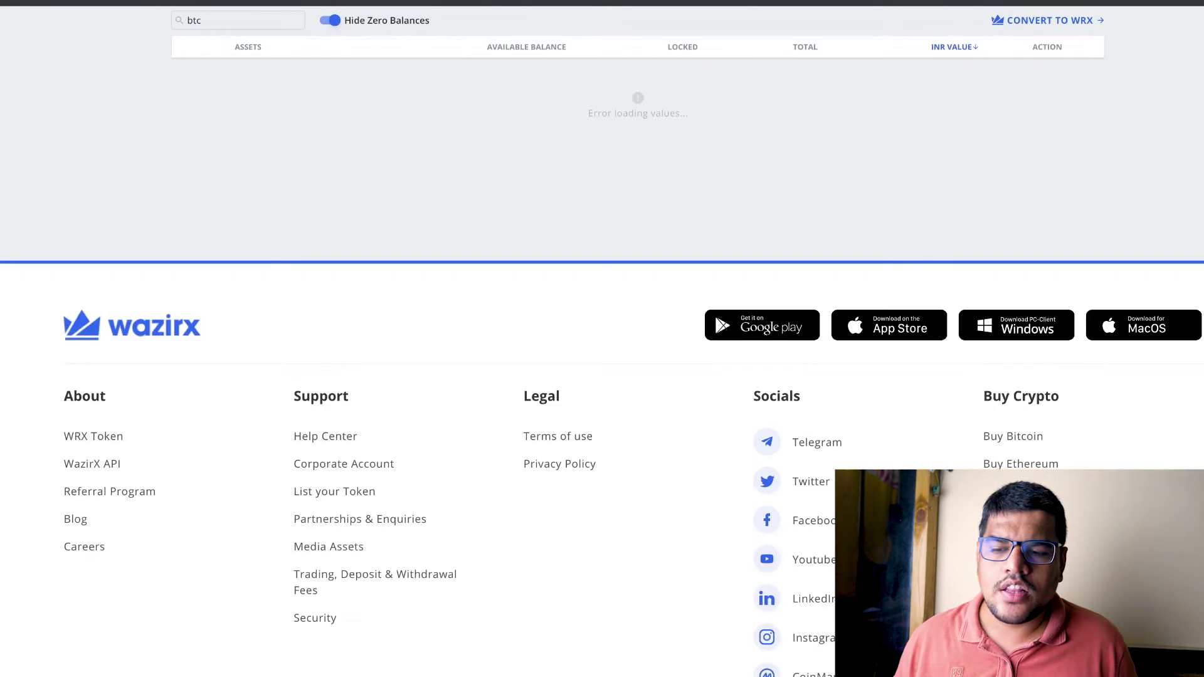
scroll(602, 251, up, 3)
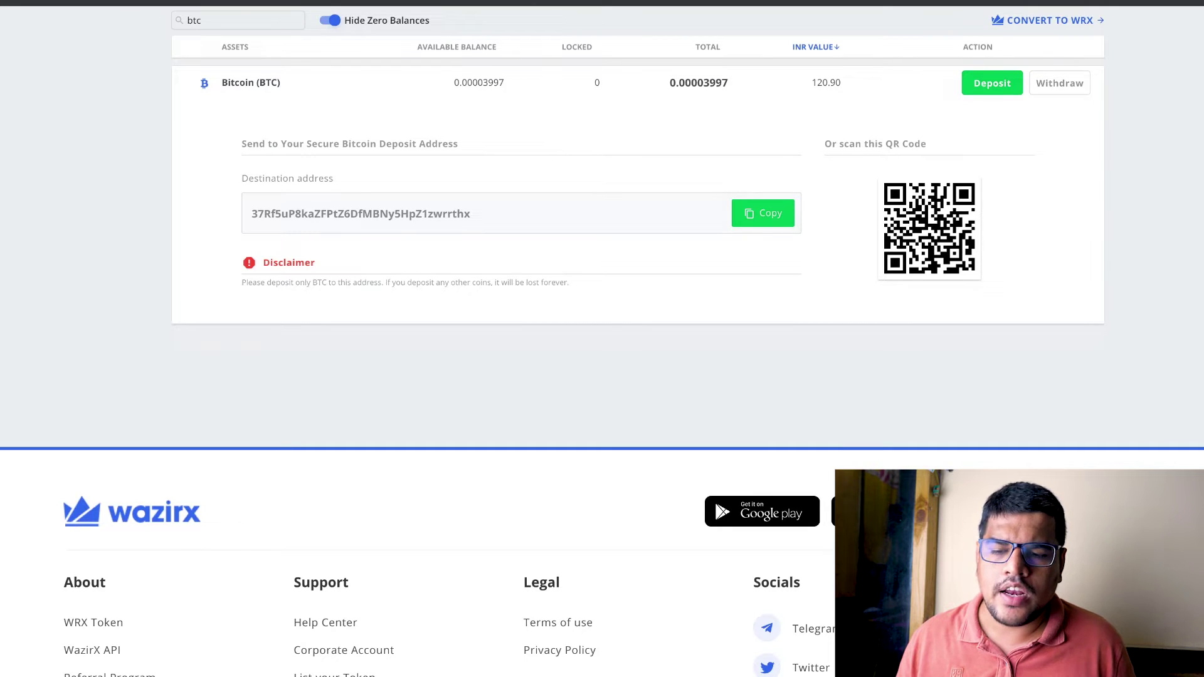
- In WazirX, show the deposit details for Bitcoin (BTC) and copy the destination address
click(992, 83)
click(992, 83)
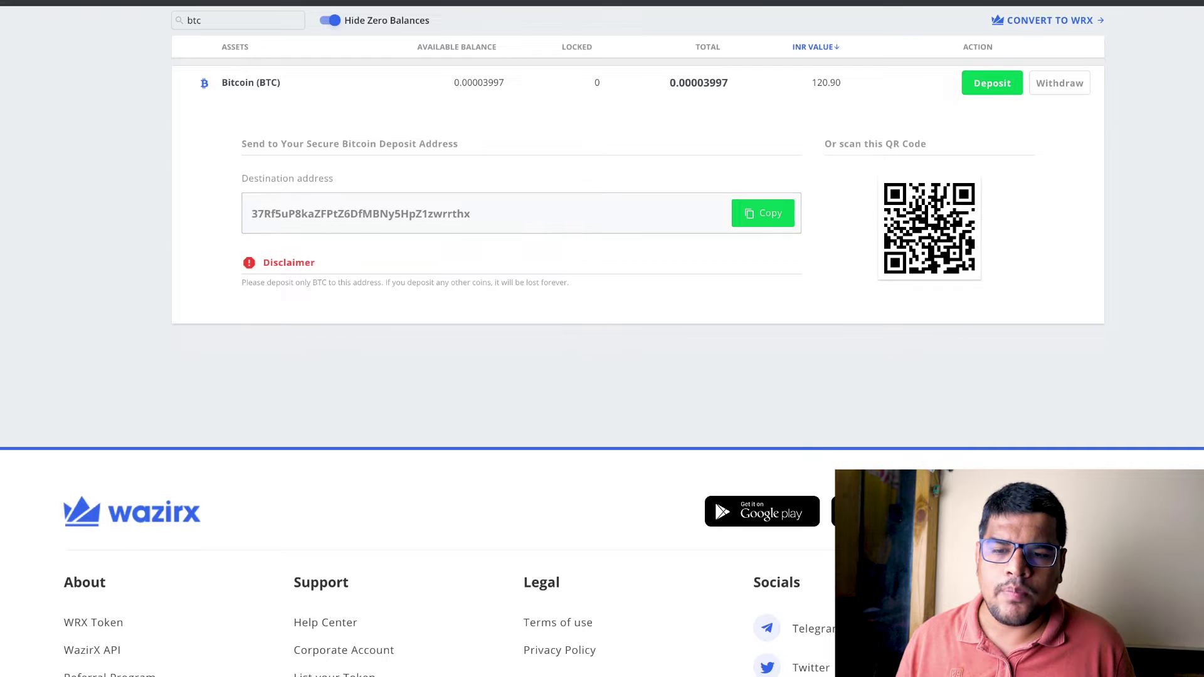
click(764, 214)
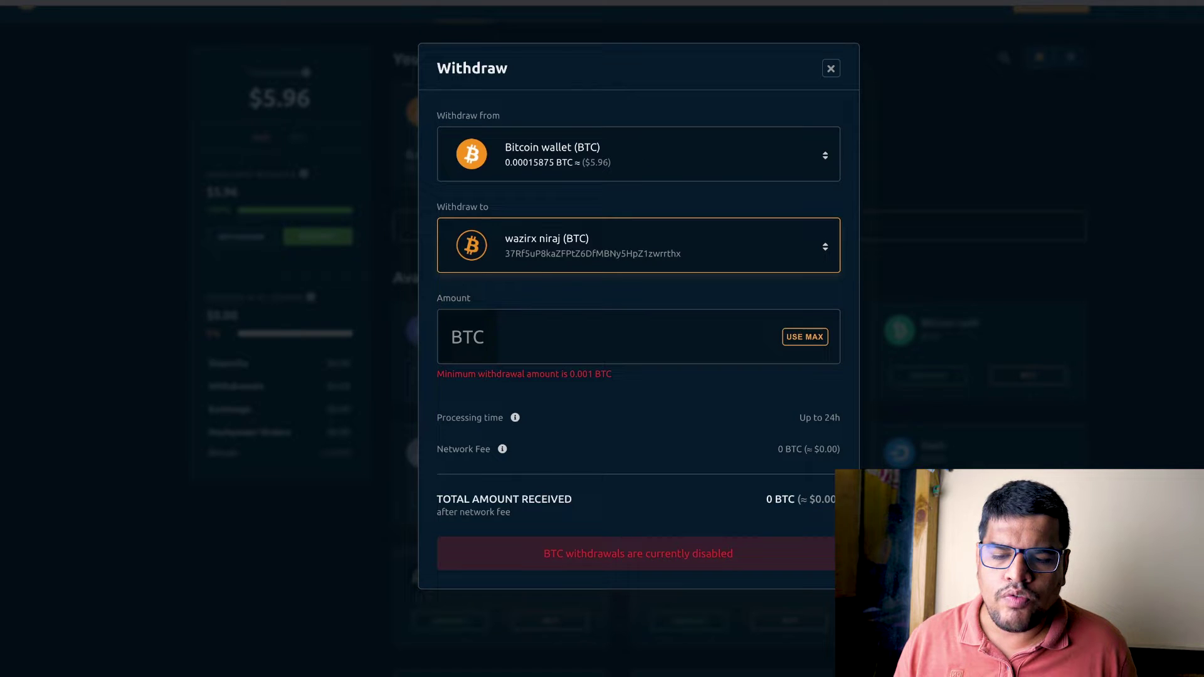
- In NiceHash, start adding a new Bitcoin withdrawal address with the copied WazirX deposit address and browse the selectable coins
click(639, 246)
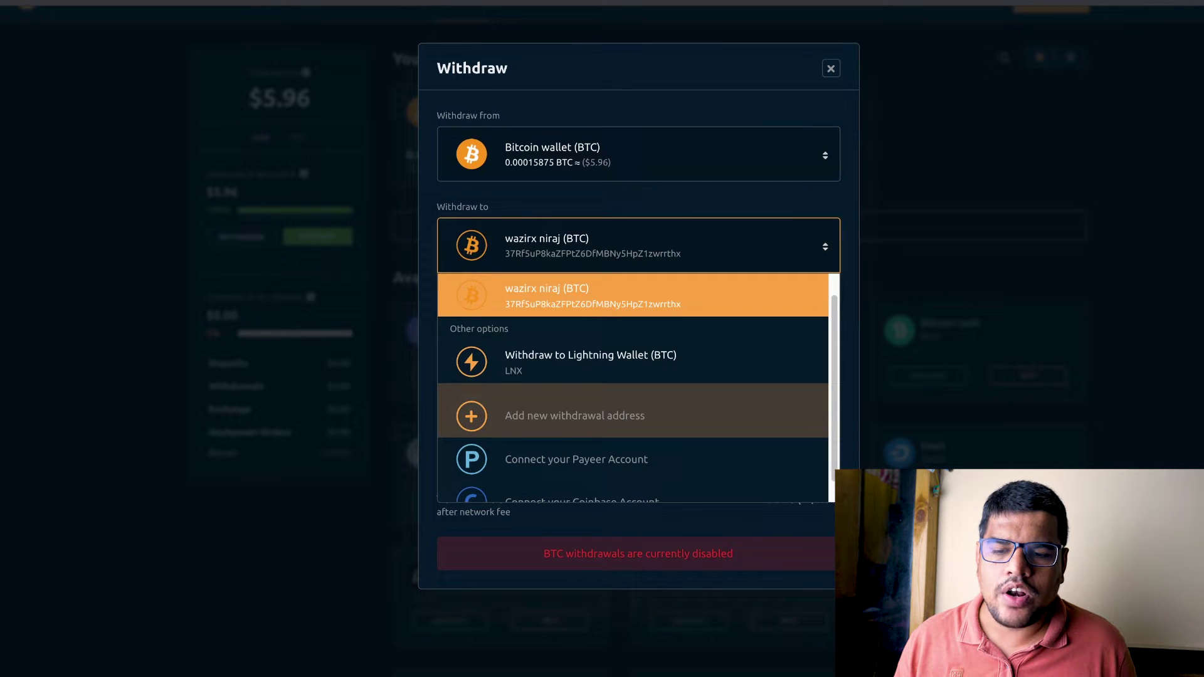
click(575, 416)
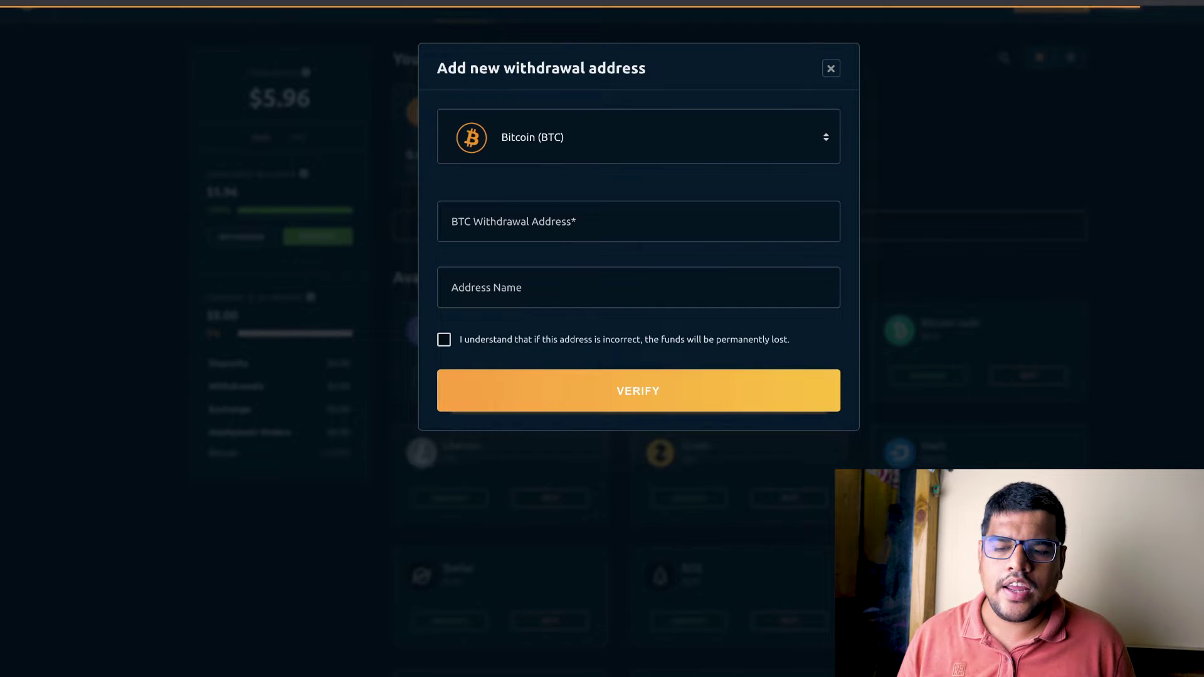
click(564, 222)
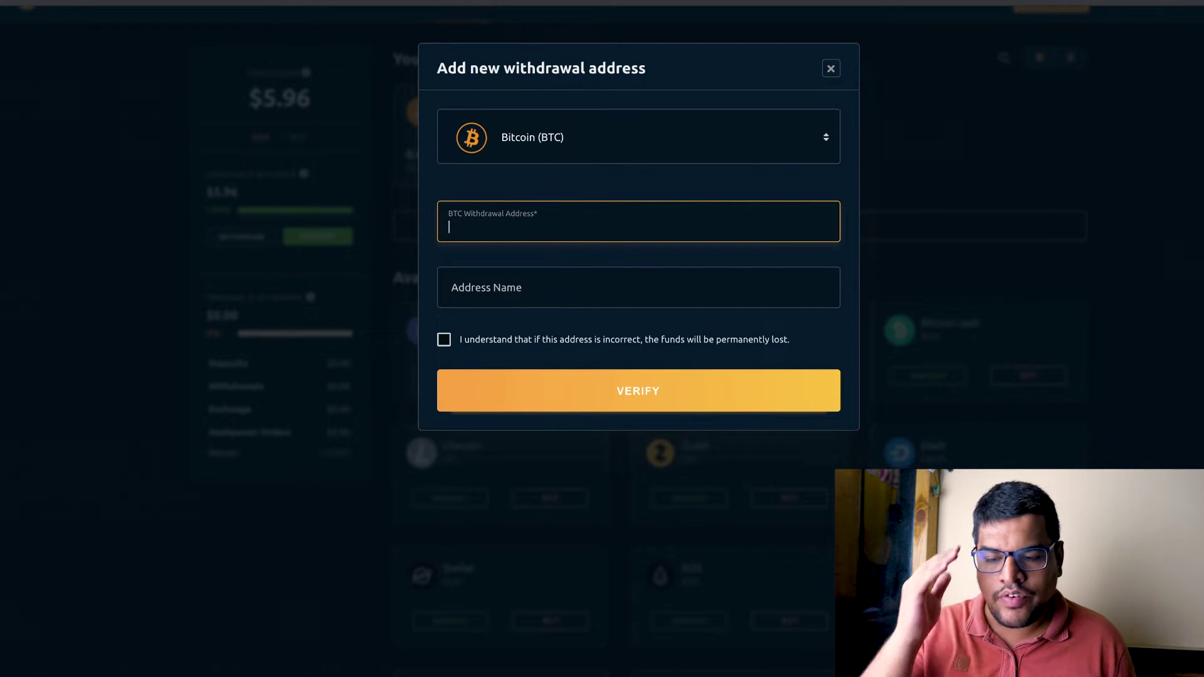
key(ctrl+v)
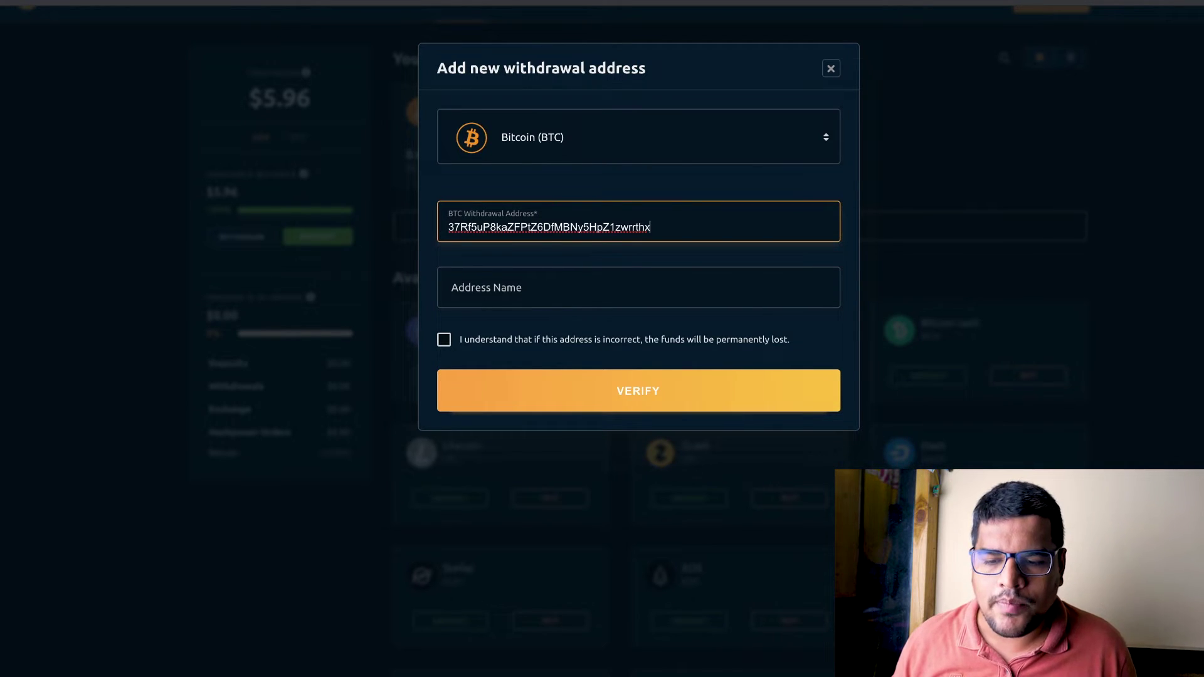
click(639, 137)
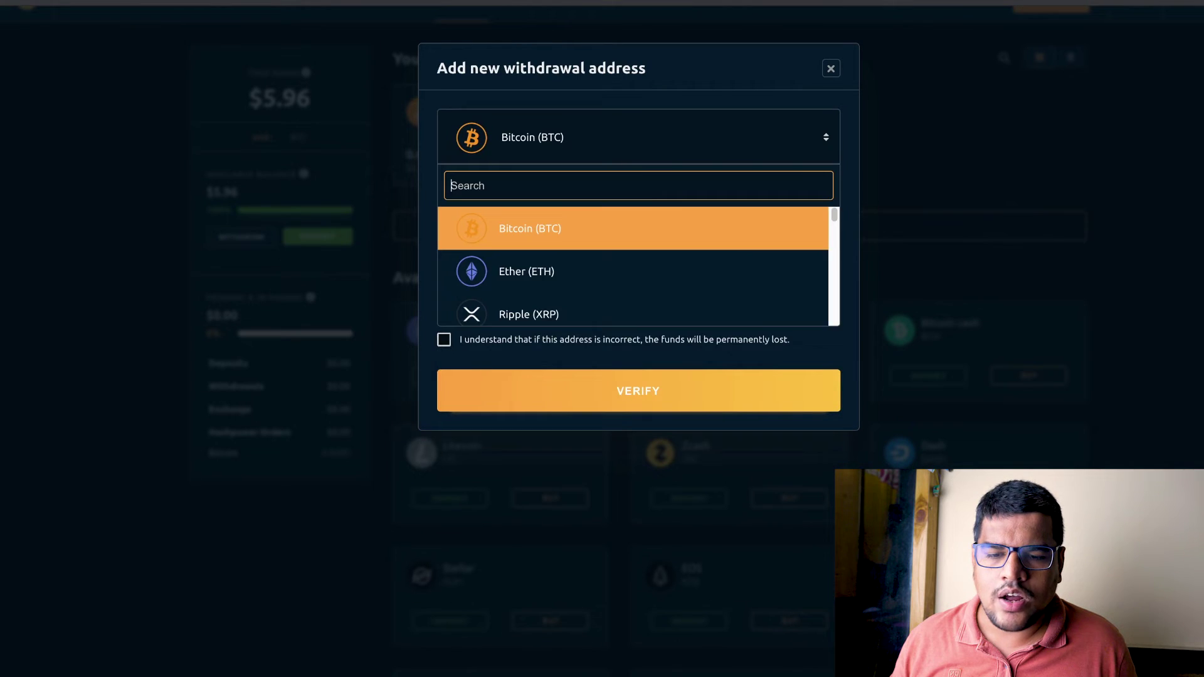
scroll(634, 272, up, 1)
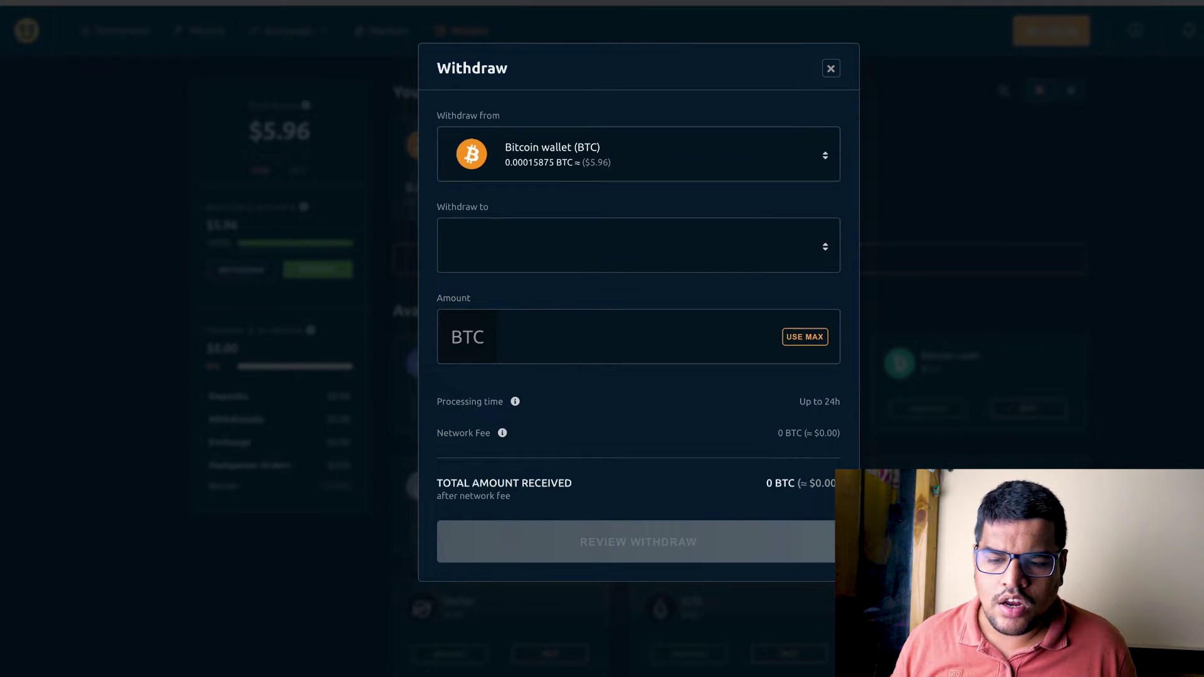
- Set the withdrawal from the Bitcoin wallet to the saved WazirX BTC address and use the maximum amount
click(639, 154)
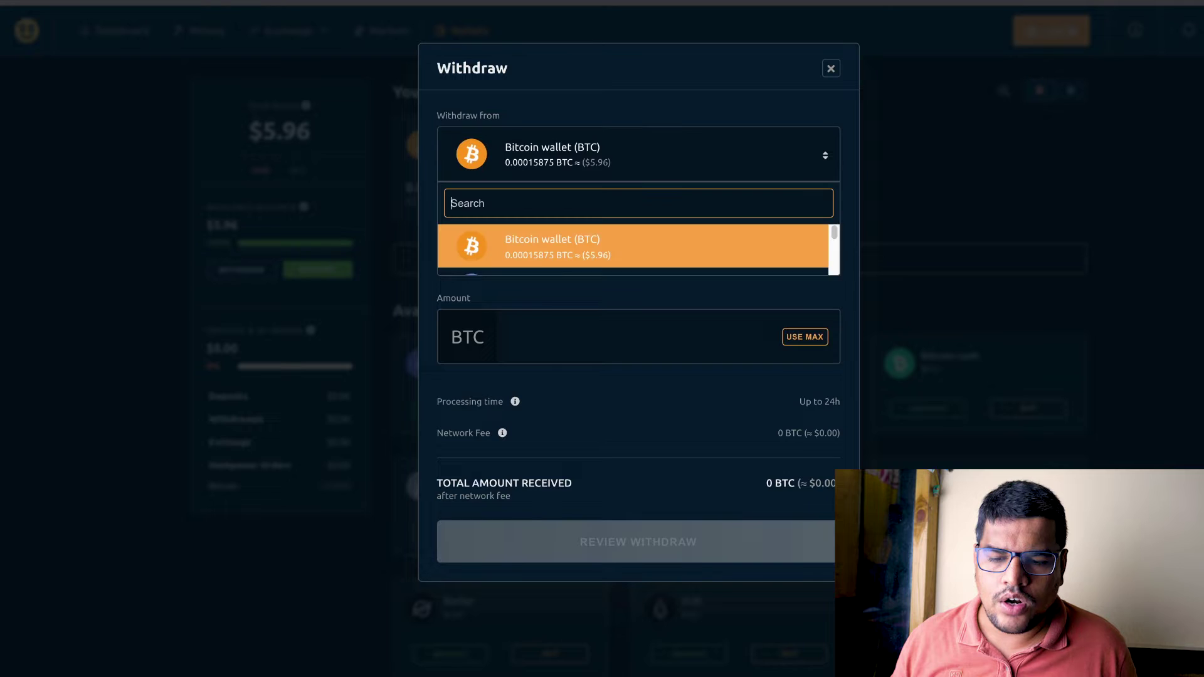
click(638, 154)
click(638, 245)
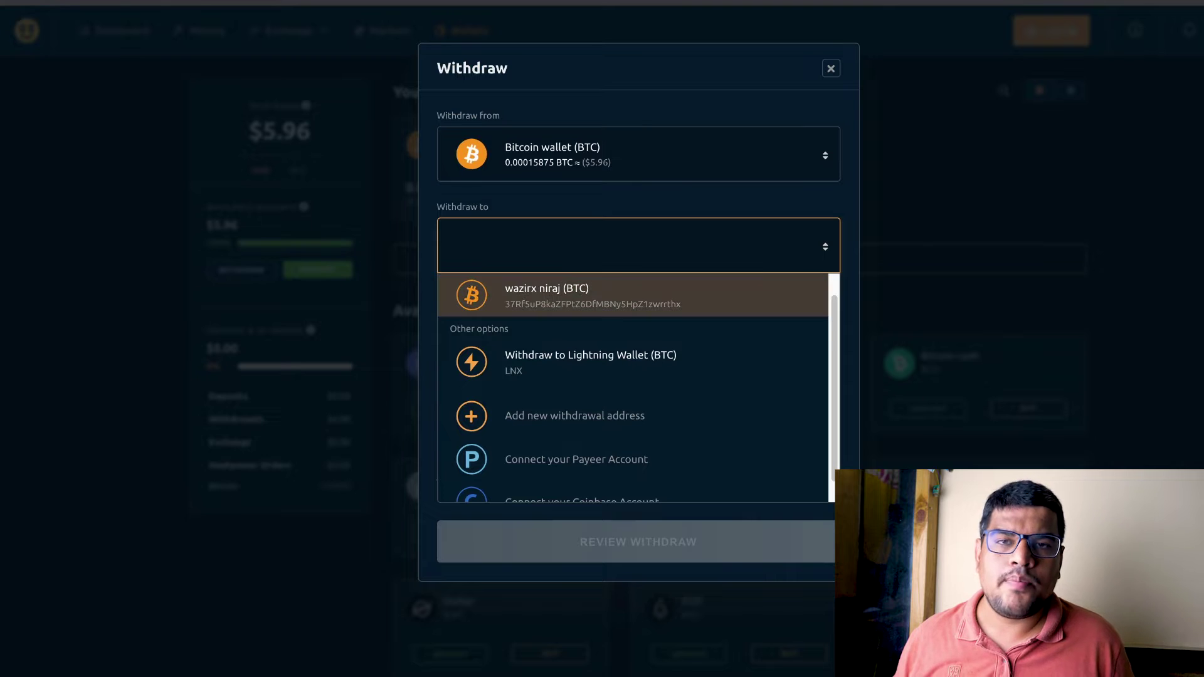
click(632, 296)
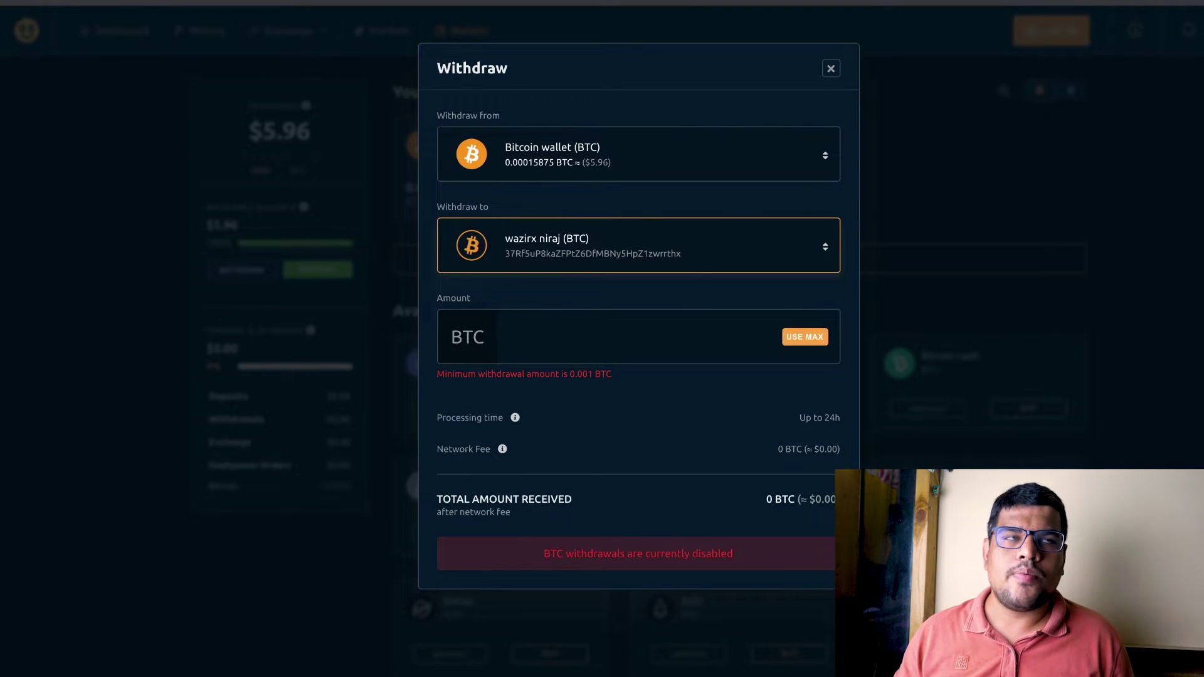
click(804, 336)
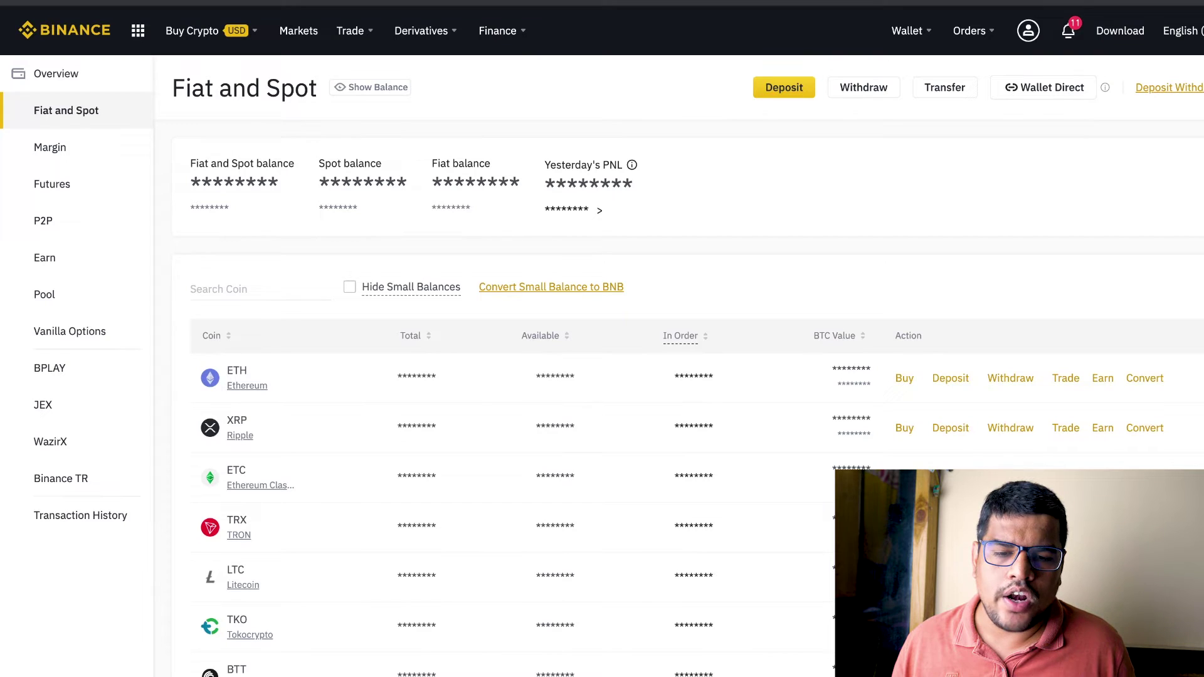
- In Binance, open the Fiat and Spot wallet and bring up the crypto withdrawal form's new address entry for BTC
mouse_move(908, 31)
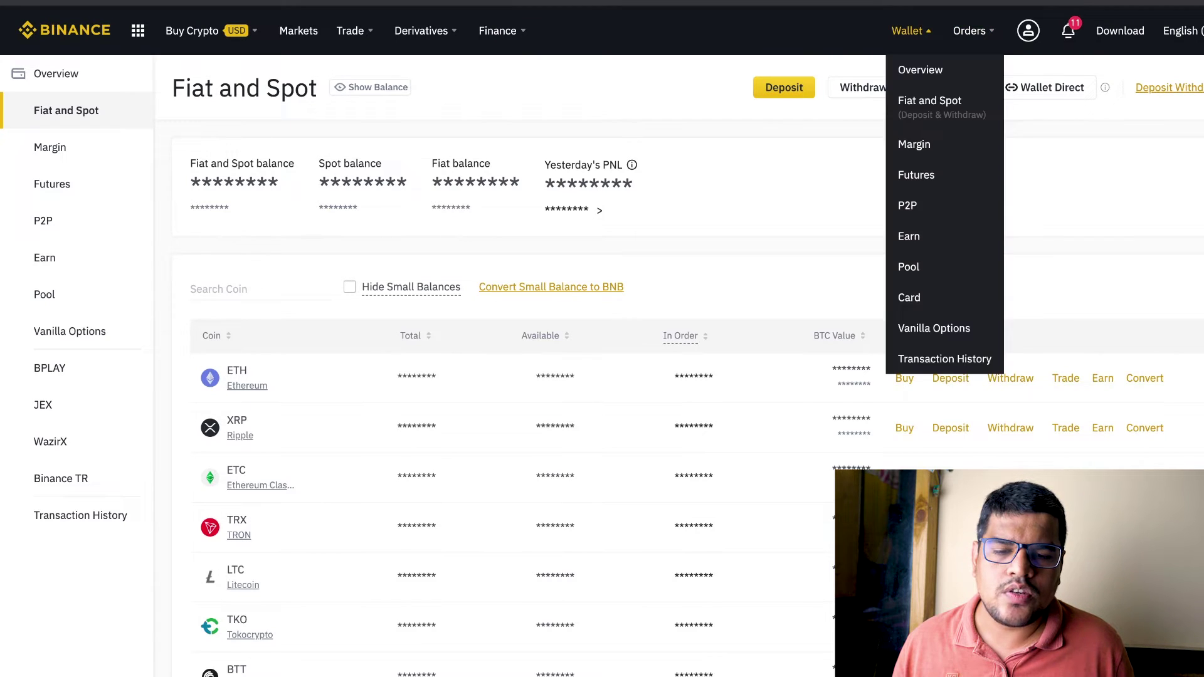
click(915, 145)
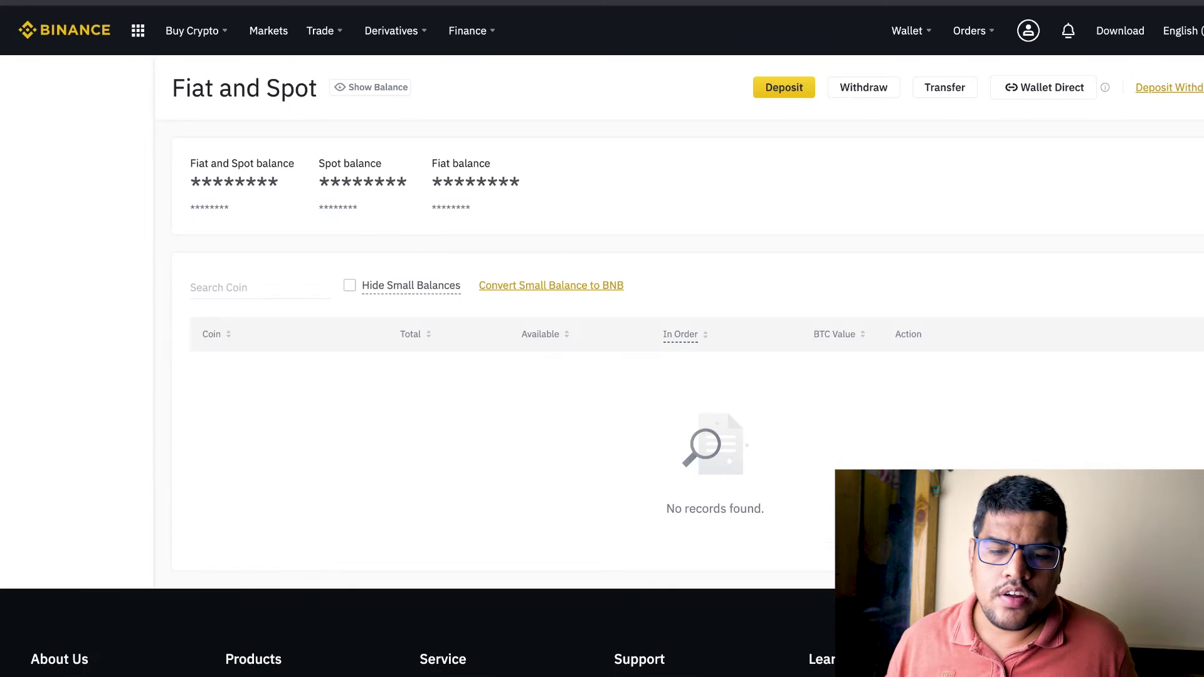
click(863, 87)
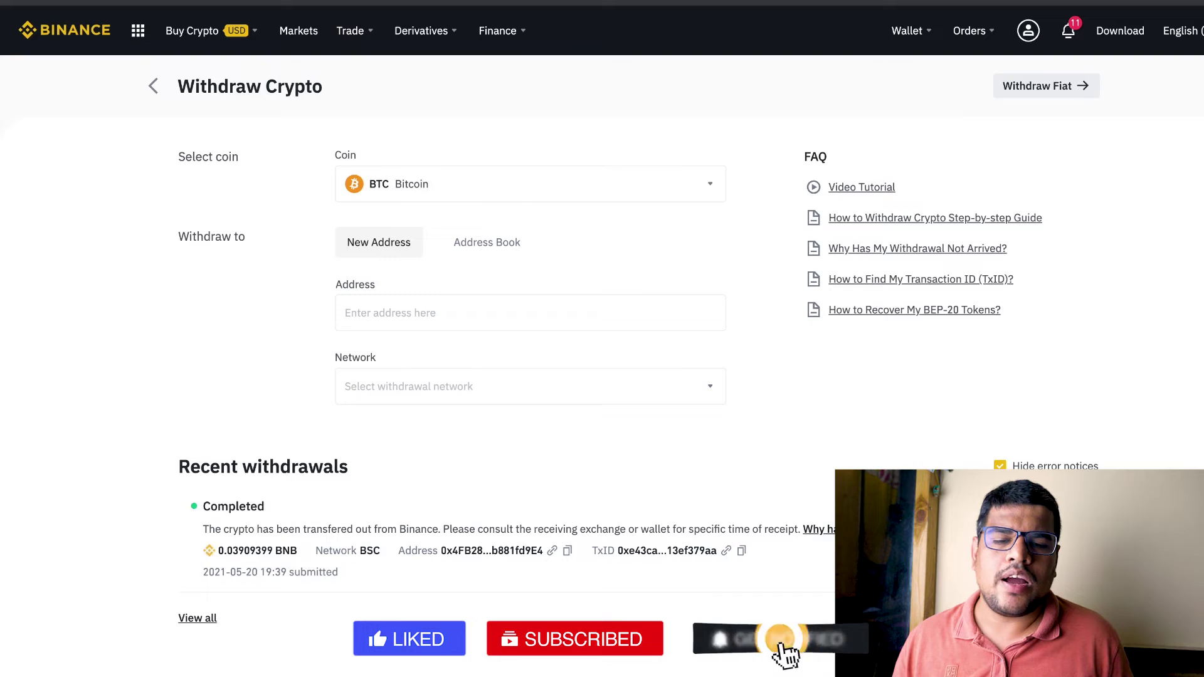
click(531, 313)
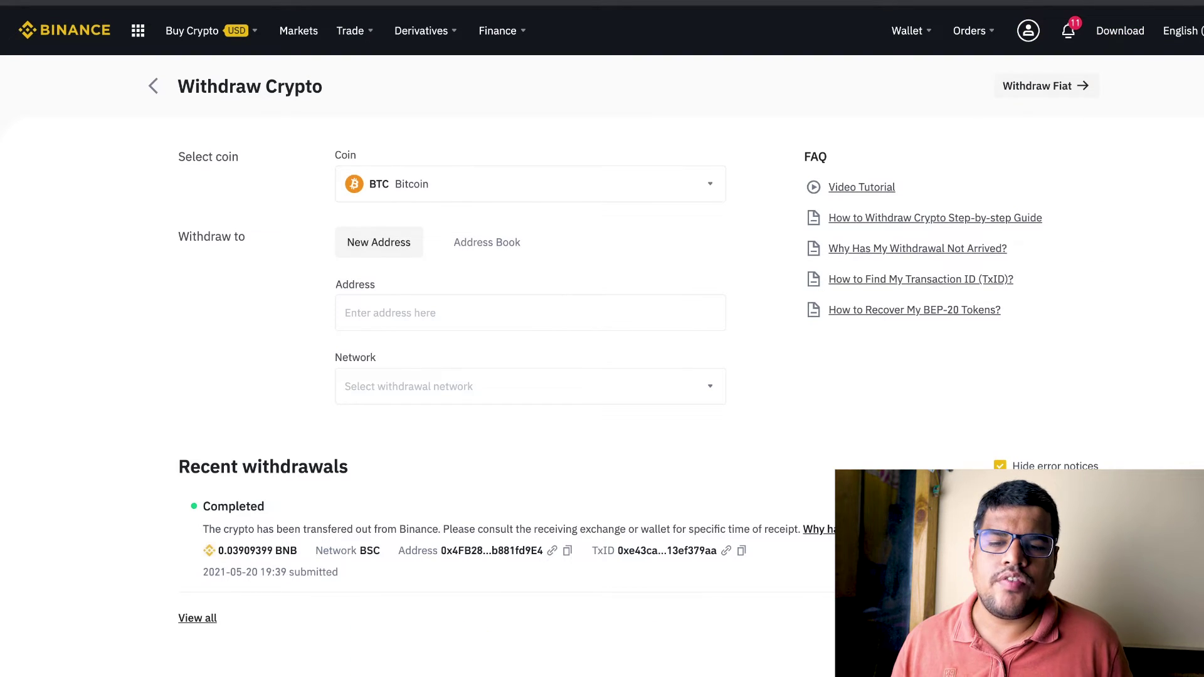
- Switch to the fiat withdrawal form and select USD as the withdrawal currency
click(1046, 85)
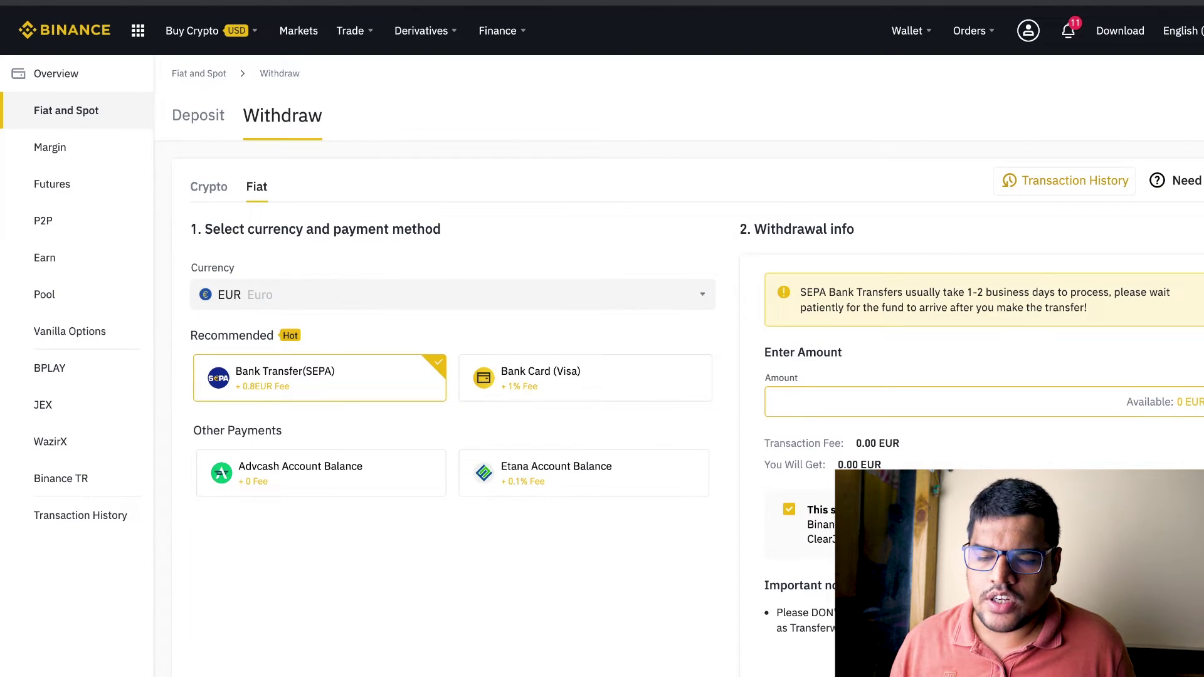
click(453, 295)
scroll(452, 383, down, 4)
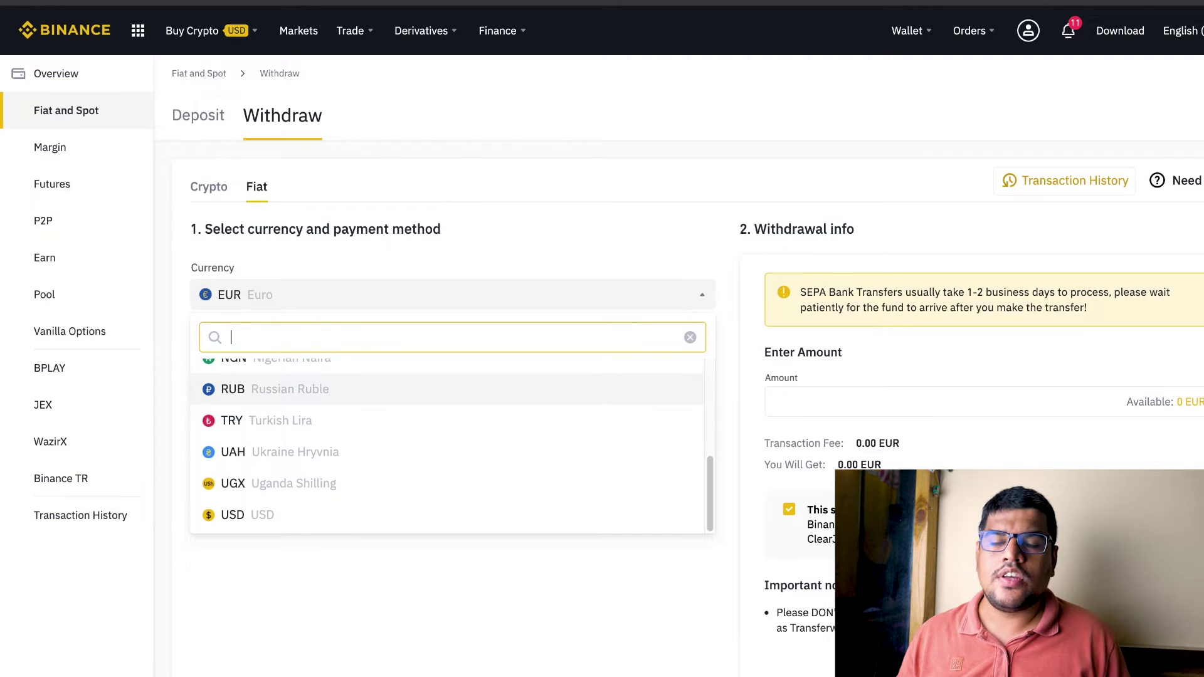
click(247, 514)
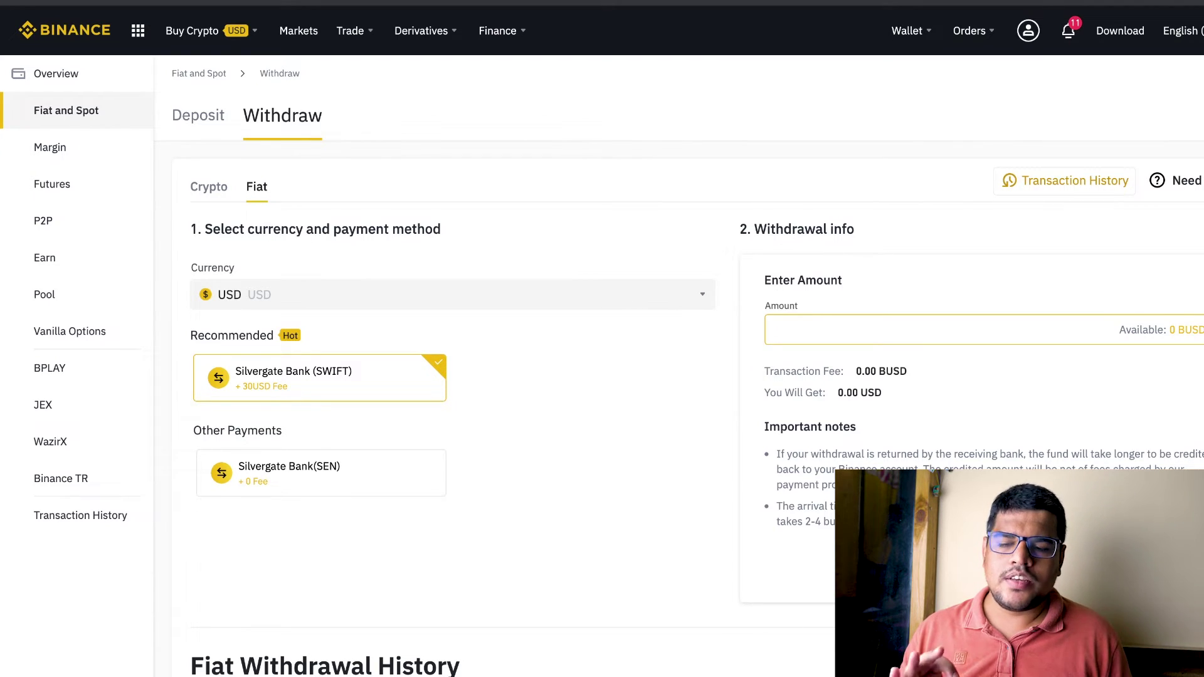
- Check the amount received for the USD withdrawal and open the help article on depositing and withdrawing USD via Silvergate
triple_click(860, 392)
click(859, 393)
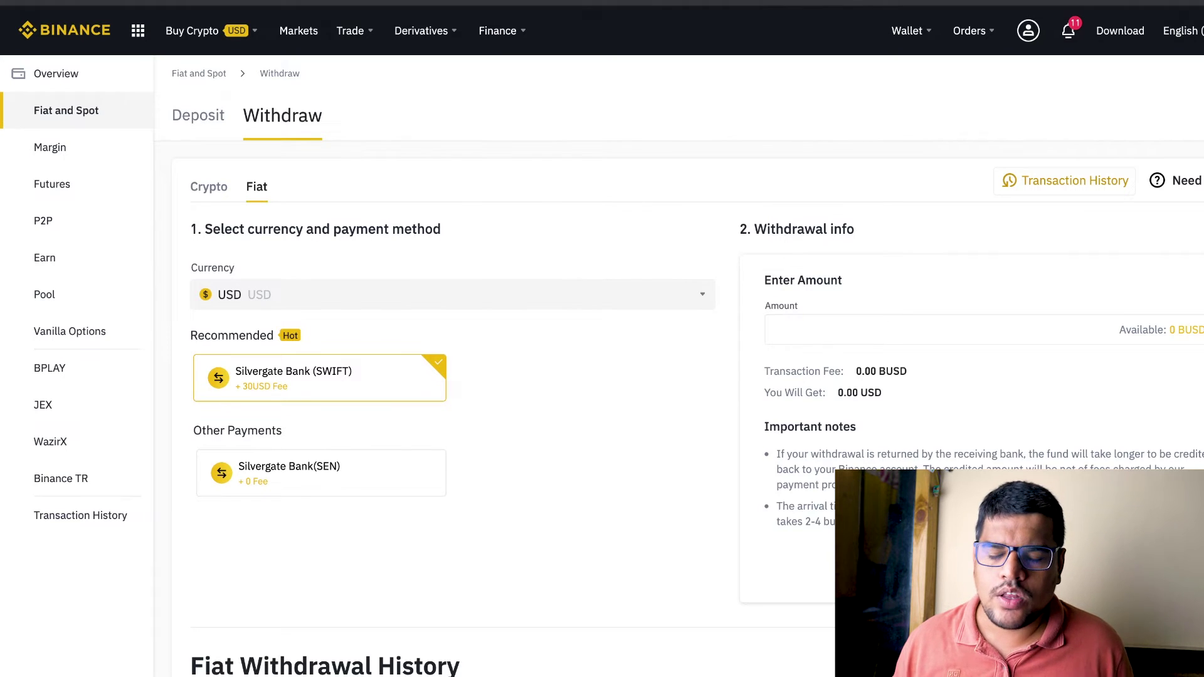
mouse_move(1187, 181)
click(1167, 223)
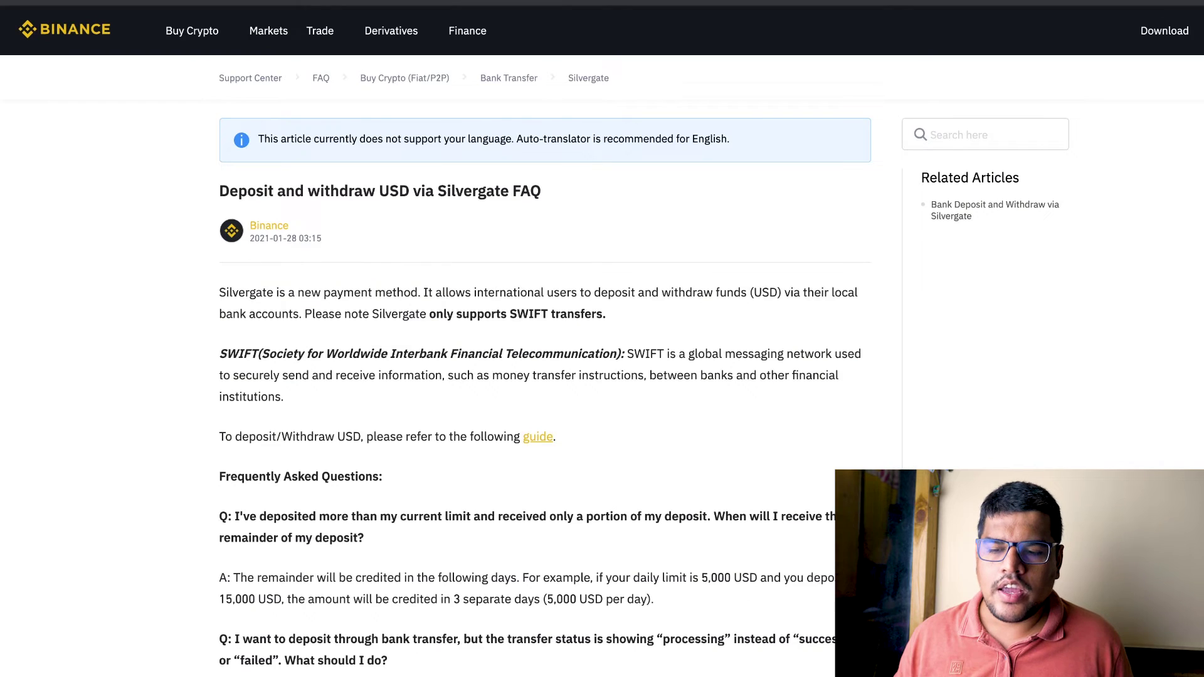
- Read the Silvergate FAQ's opening paragraph on USD deposits and withdrawals, highlighting the passages on international users, local bank accounts and SWIFT transfers
scroll(544, 377, down, 2)
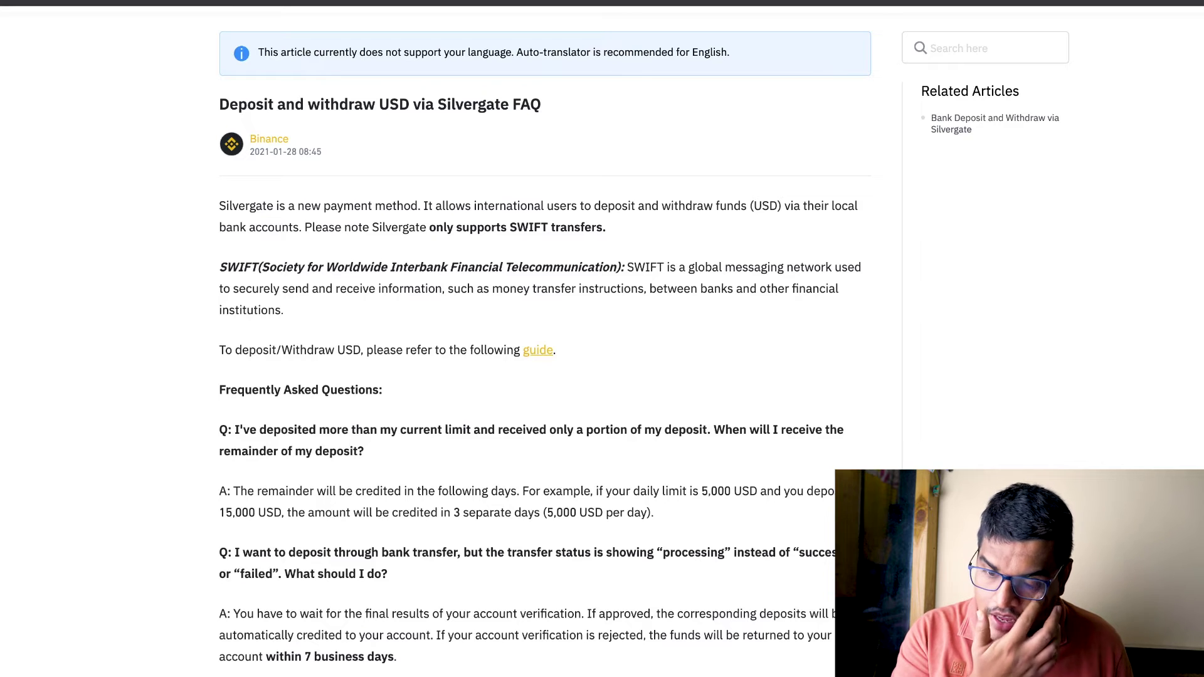
drag(219, 206, 560, 205)
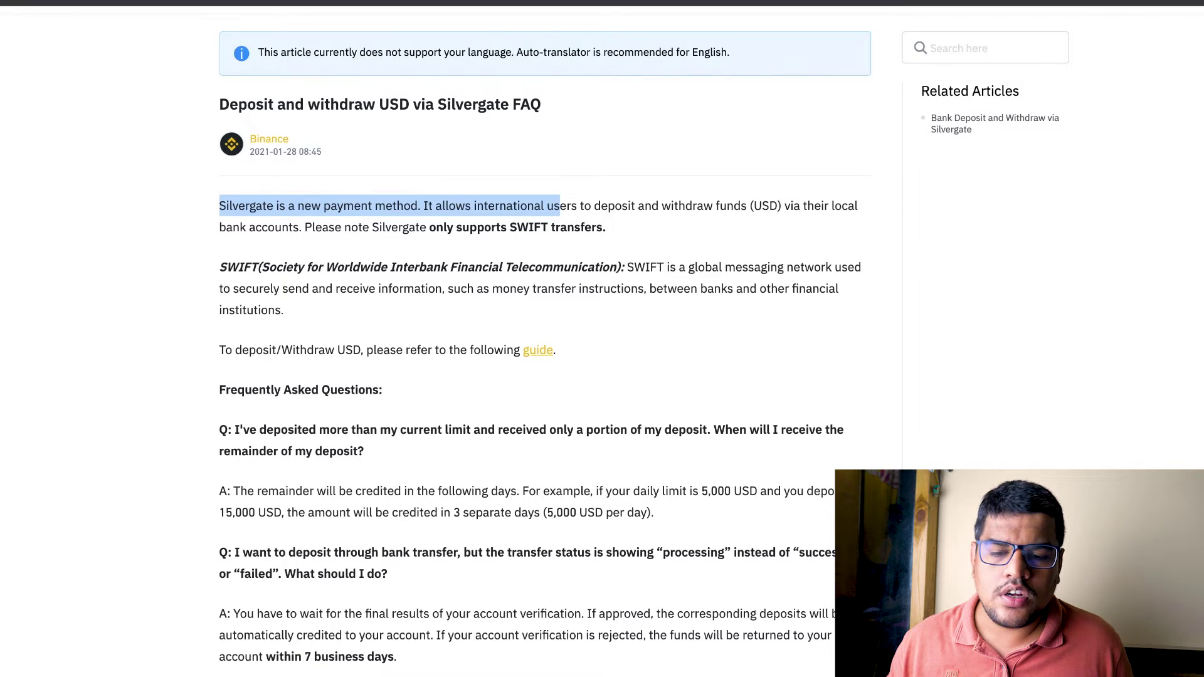
drag(601, 206, 779, 206)
click(779, 207)
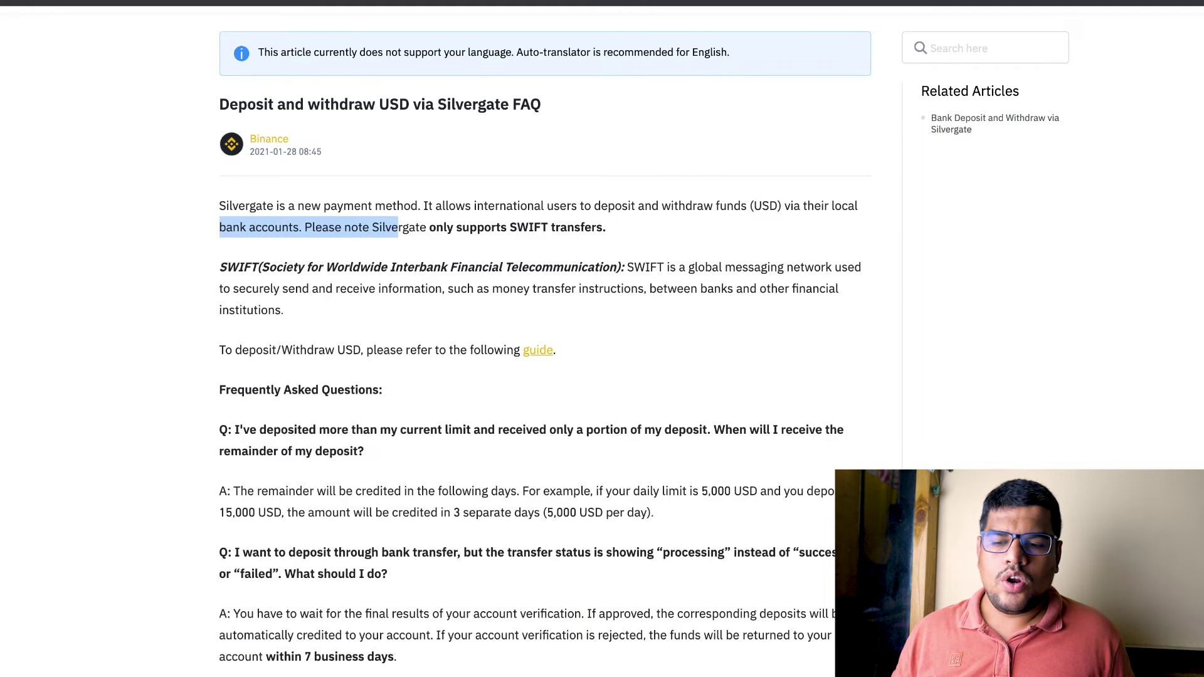
drag(754, 205, 316, 227)
click(315, 227)
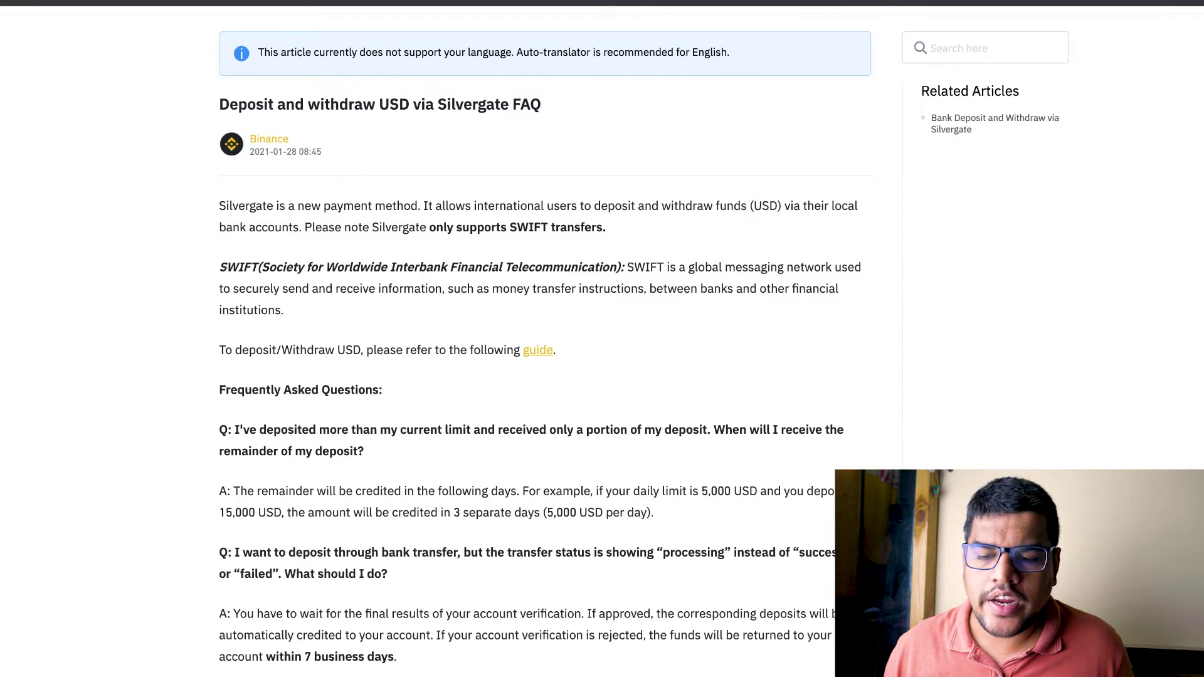
drag(606, 227, 370, 227)
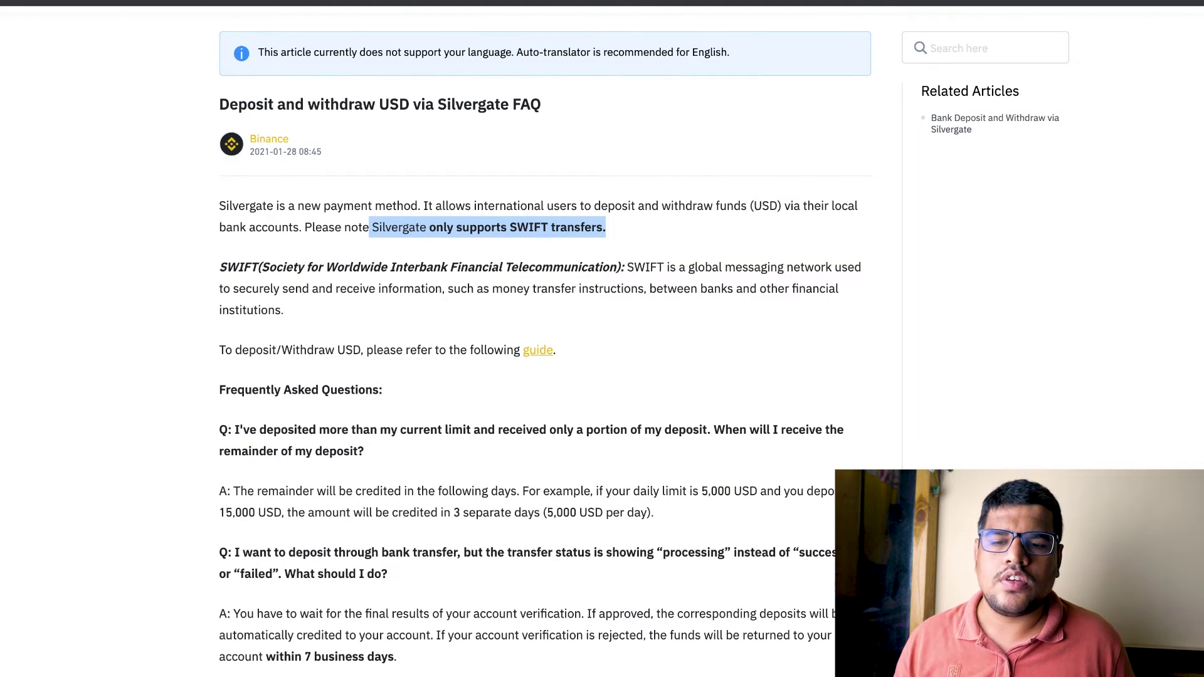
click(395, 205)
drag(395, 205, 607, 227)
click(607, 228)
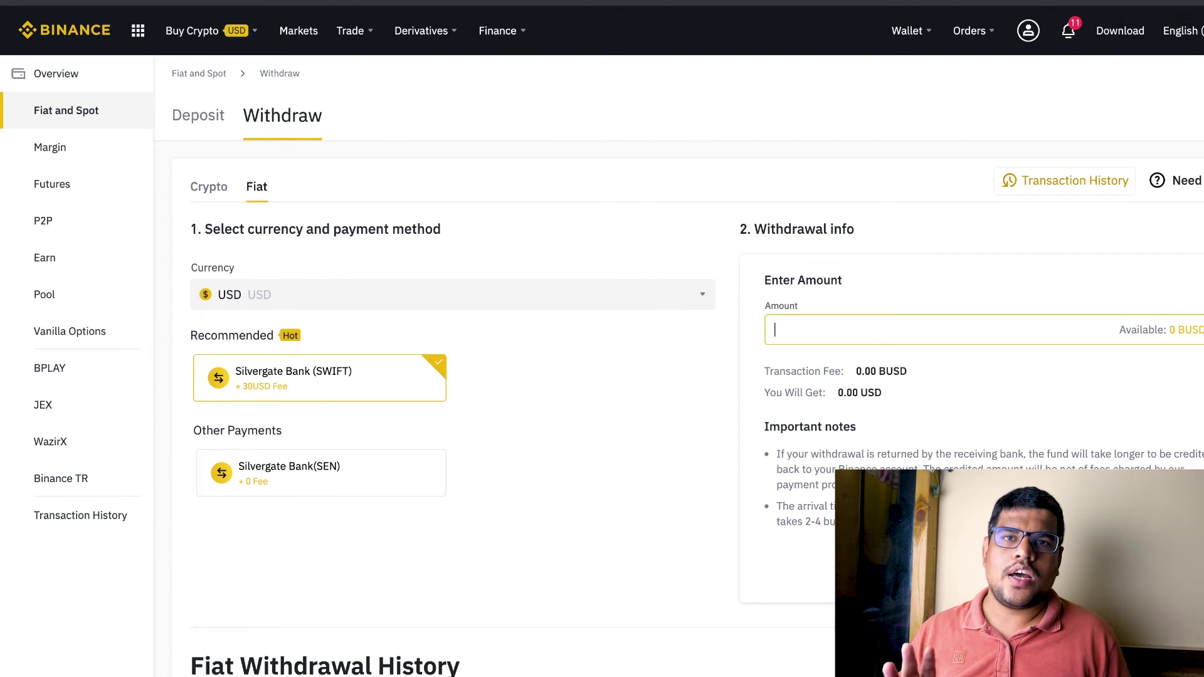
- Switch to the YouTube page of the RTX 3060 mining video and review its viewer comments, including the highlighted NiceHash withdrawal request
triple_click(928, 514)
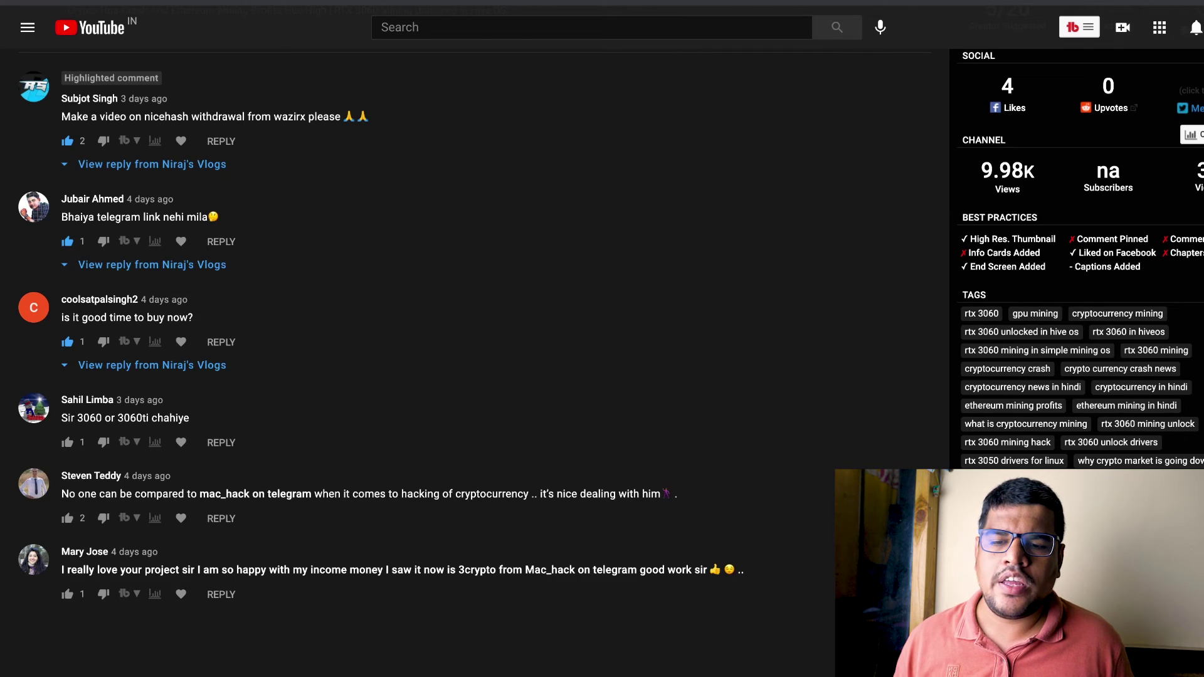
scroll(477, 338, up, 2)
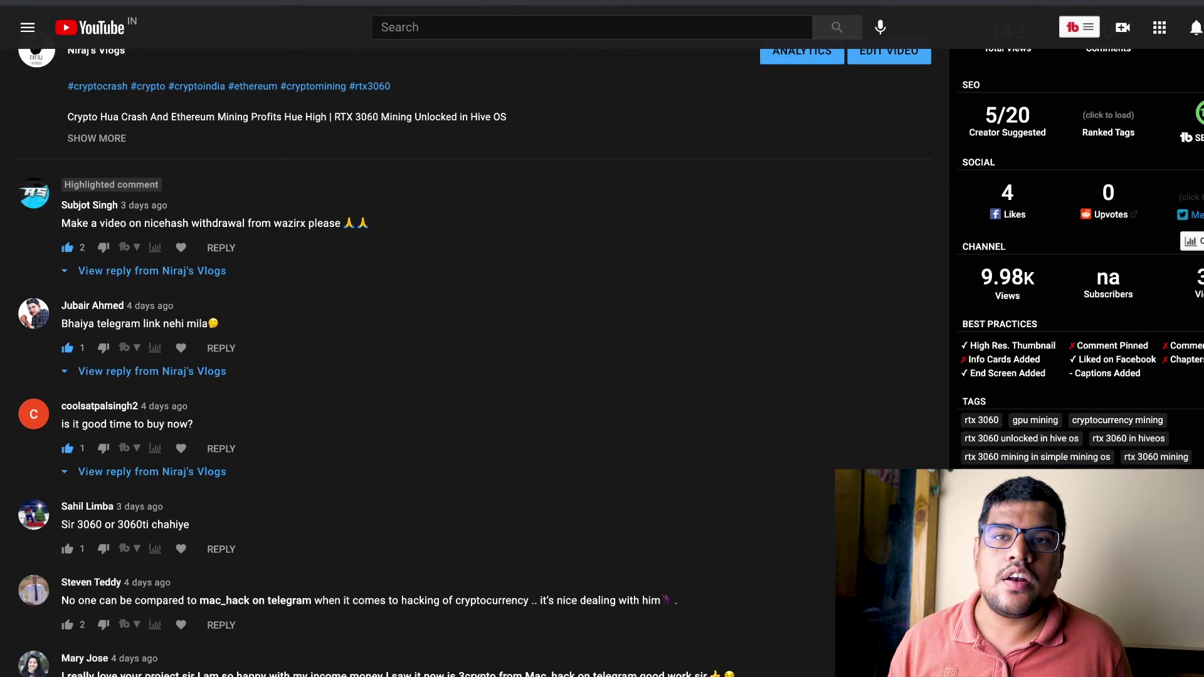